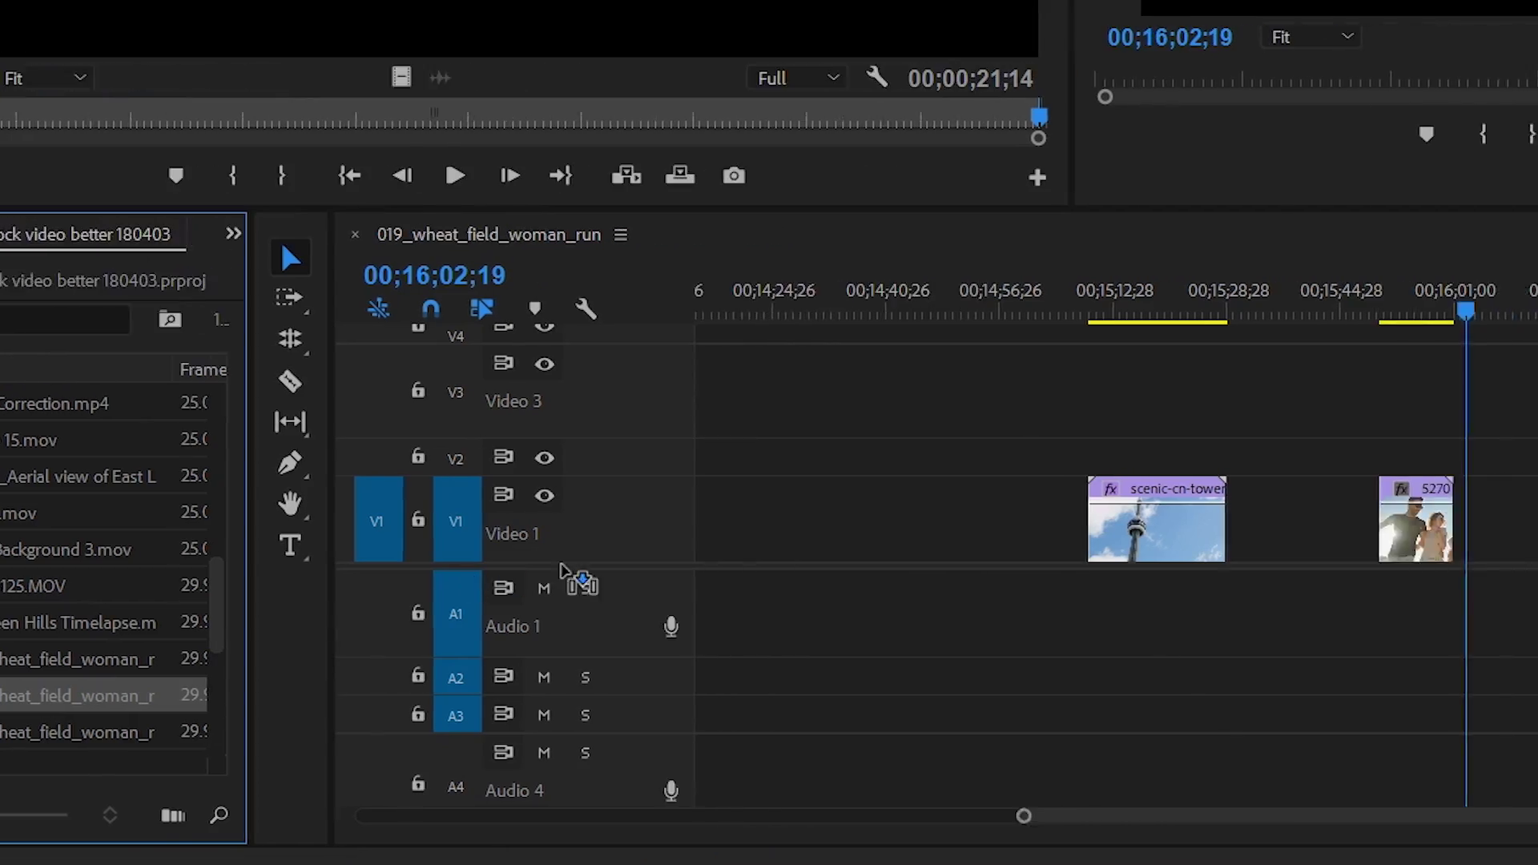
Place the 019_wheat_field clip into the empty gap between the two clips on V1
{"action": "left_click_drag", "start_coordinate": [561, 570], "coordinate": [1270, 521]}
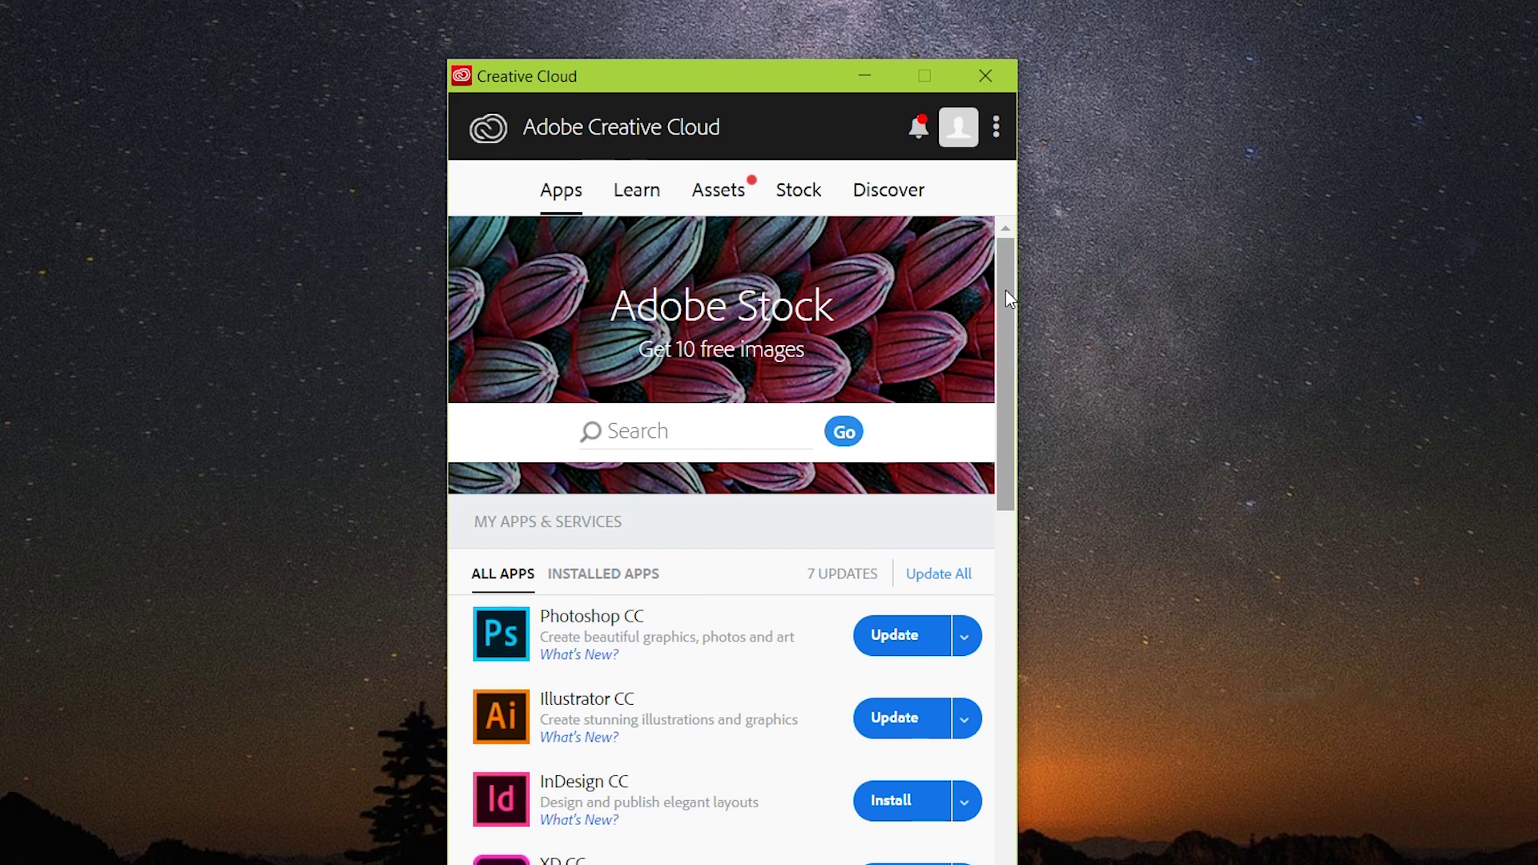
{"action": "left_click_drag", "start_coordinate": [1006, 290], "coordinate": [995, 435]}
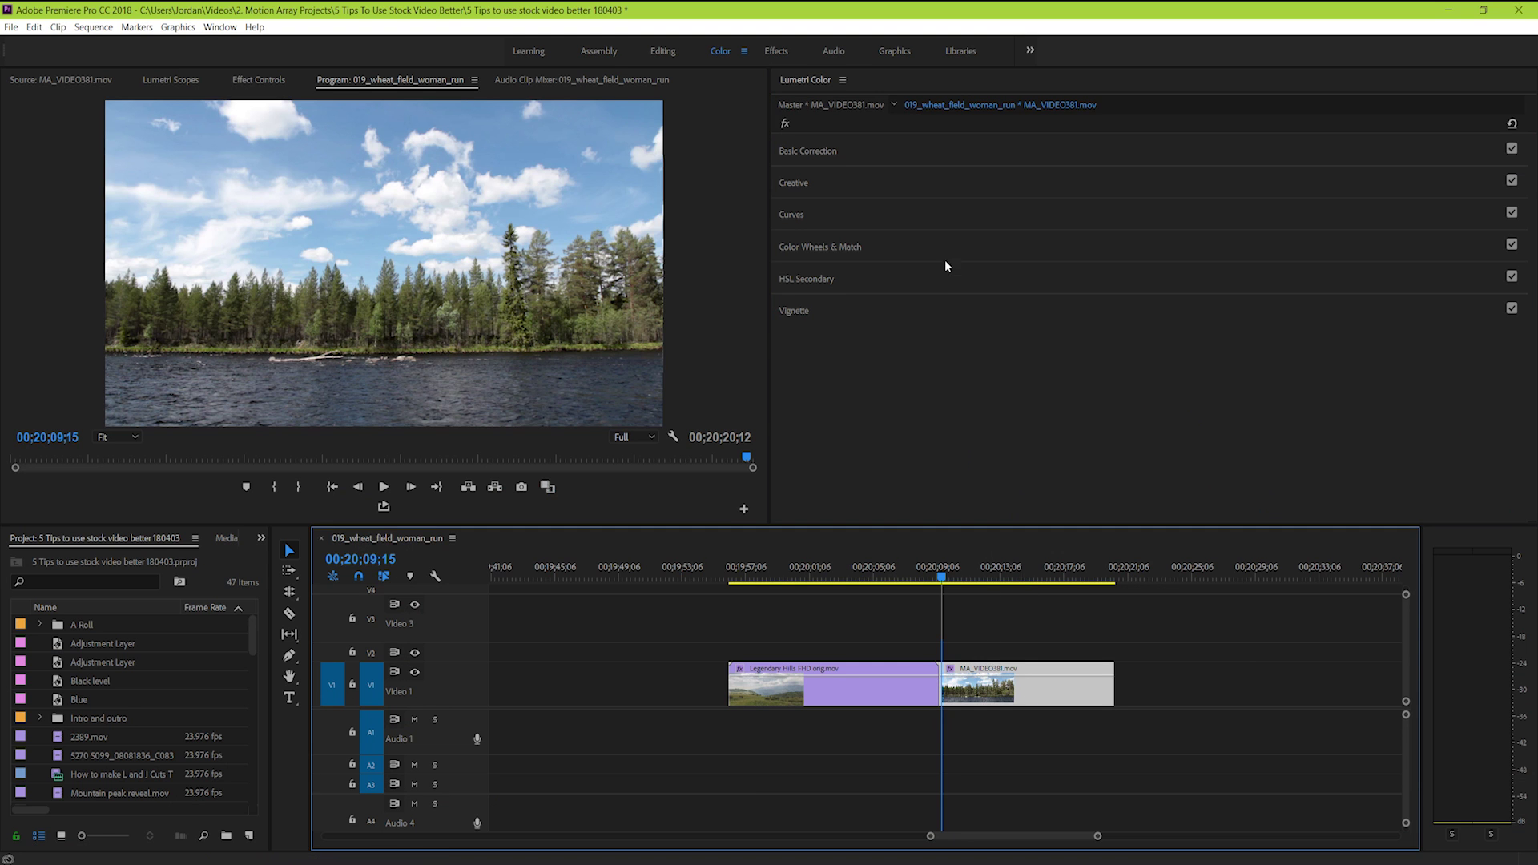
Turn on Comparison View and set a Legendary Hills frame as the colour reference
{"action": "left_click", "coordinate": [941, 251]}
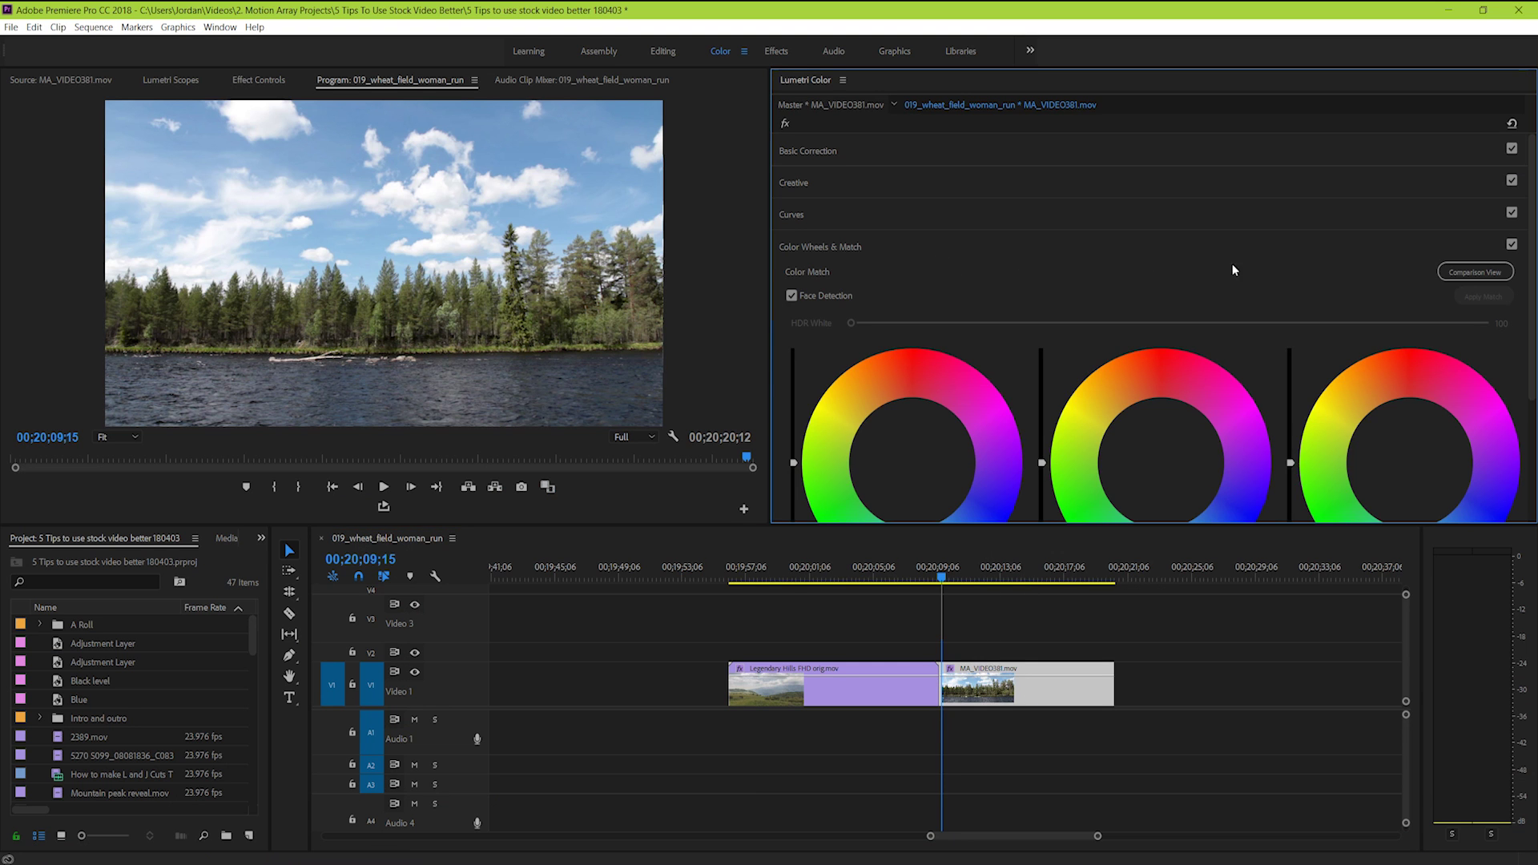
{"action": "left_click", "coordinate": [1455, 278]}
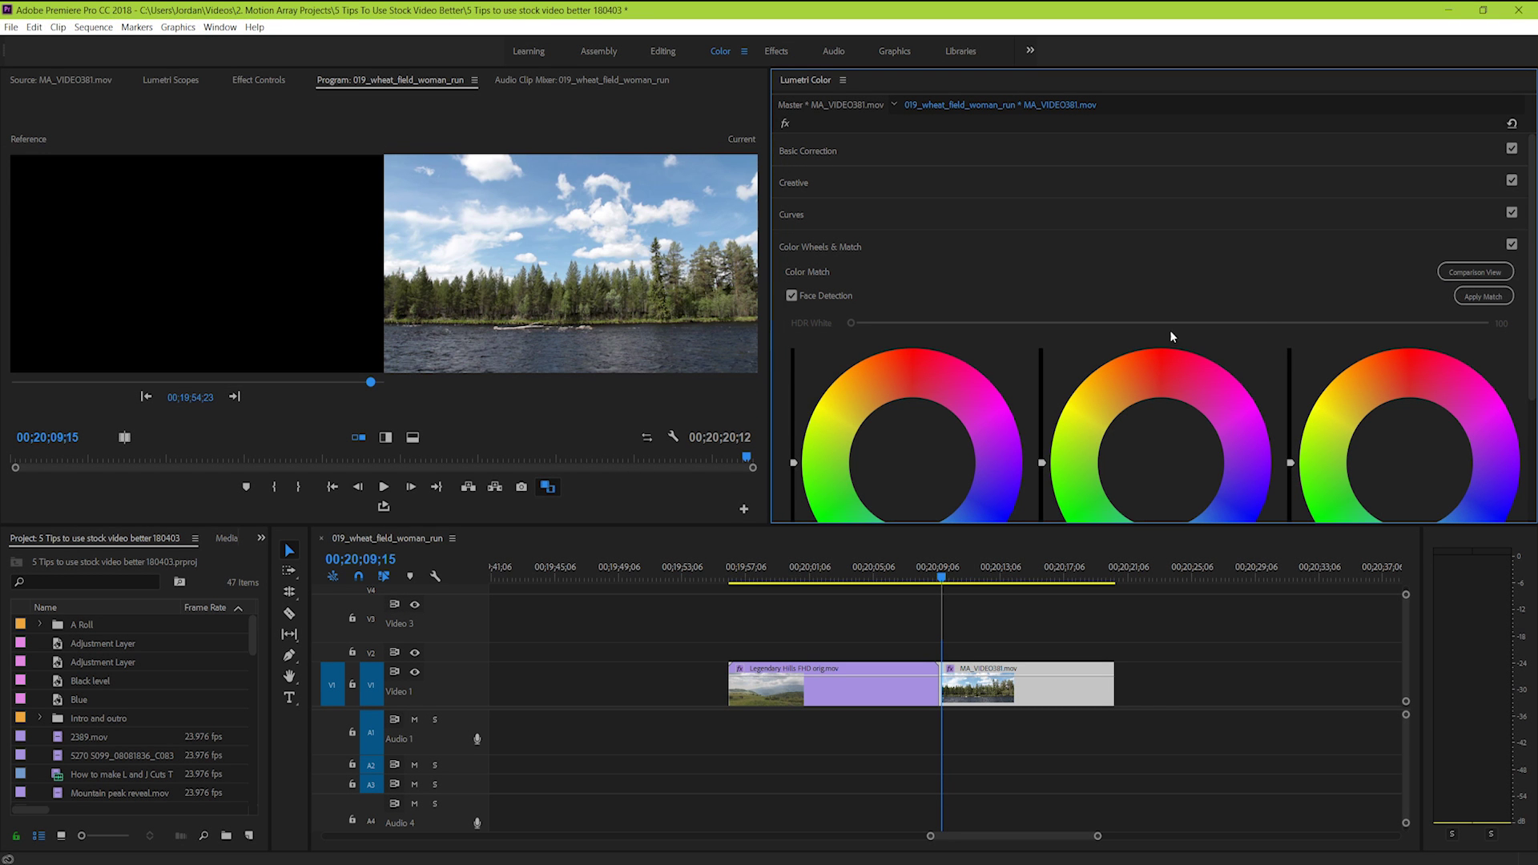
{"action": "left_click", "coordinate": [371, 384]}
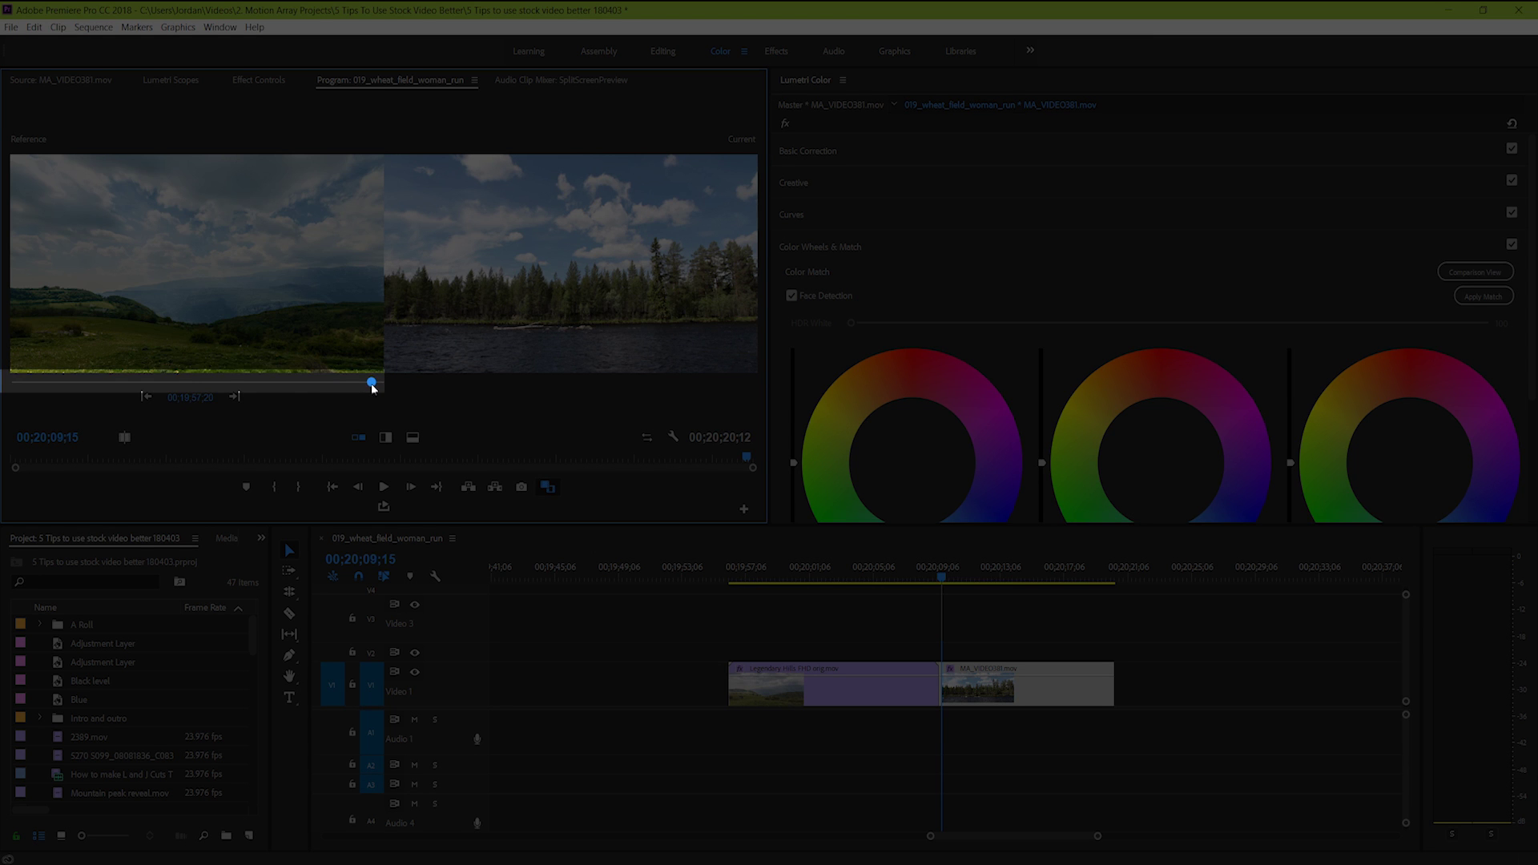
{"action": "left_click_drag", "start_coordinate": [198, 403], "coordinate": [228, 403]}
{"action": "left_click", "coordinate": [190, 398]}
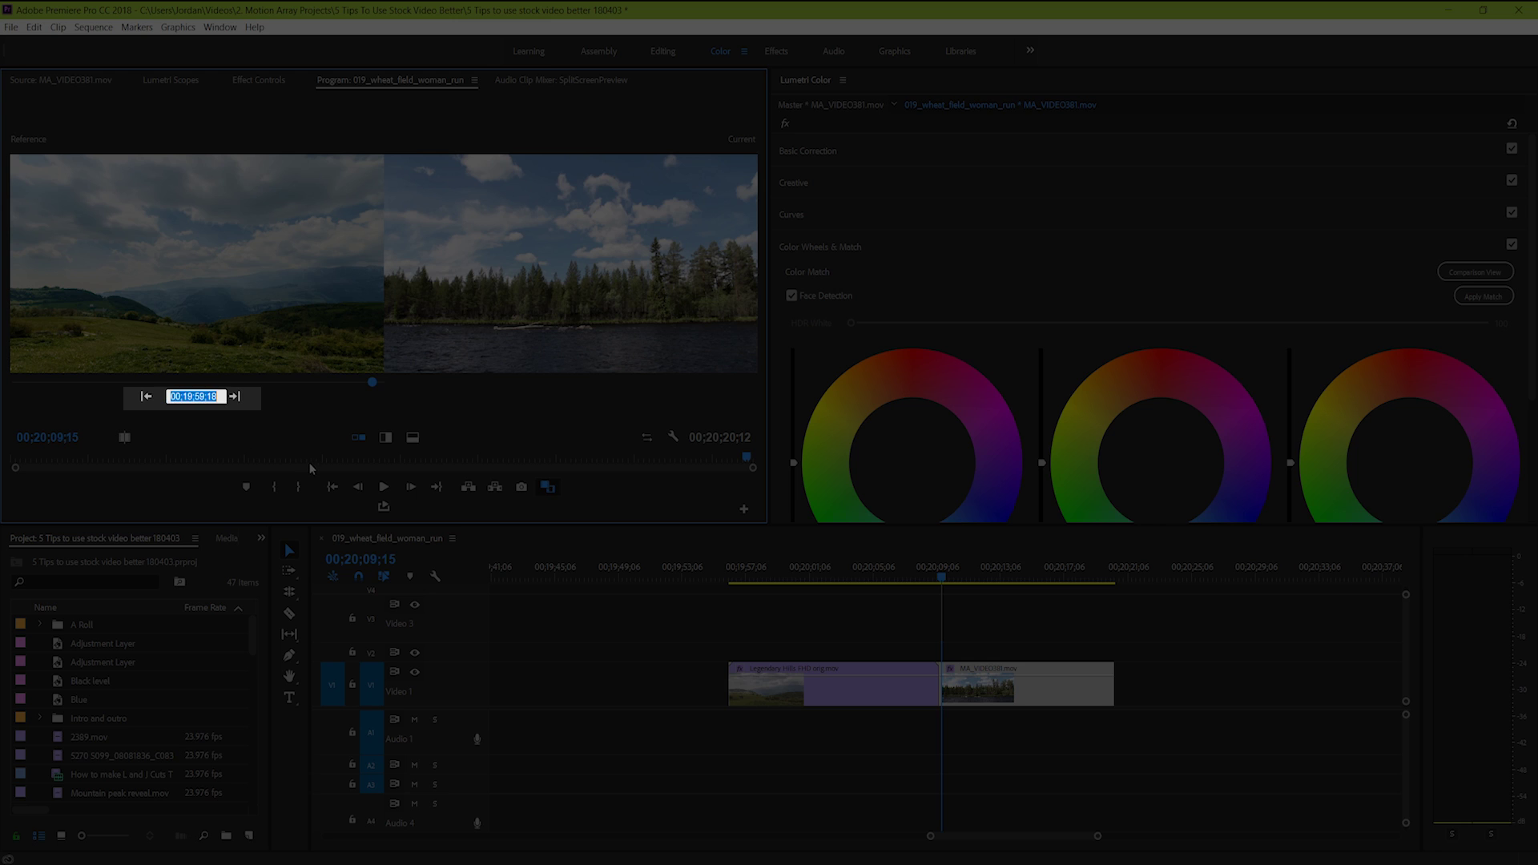
{"action": "left_click", "coordinate": [364, 558]}
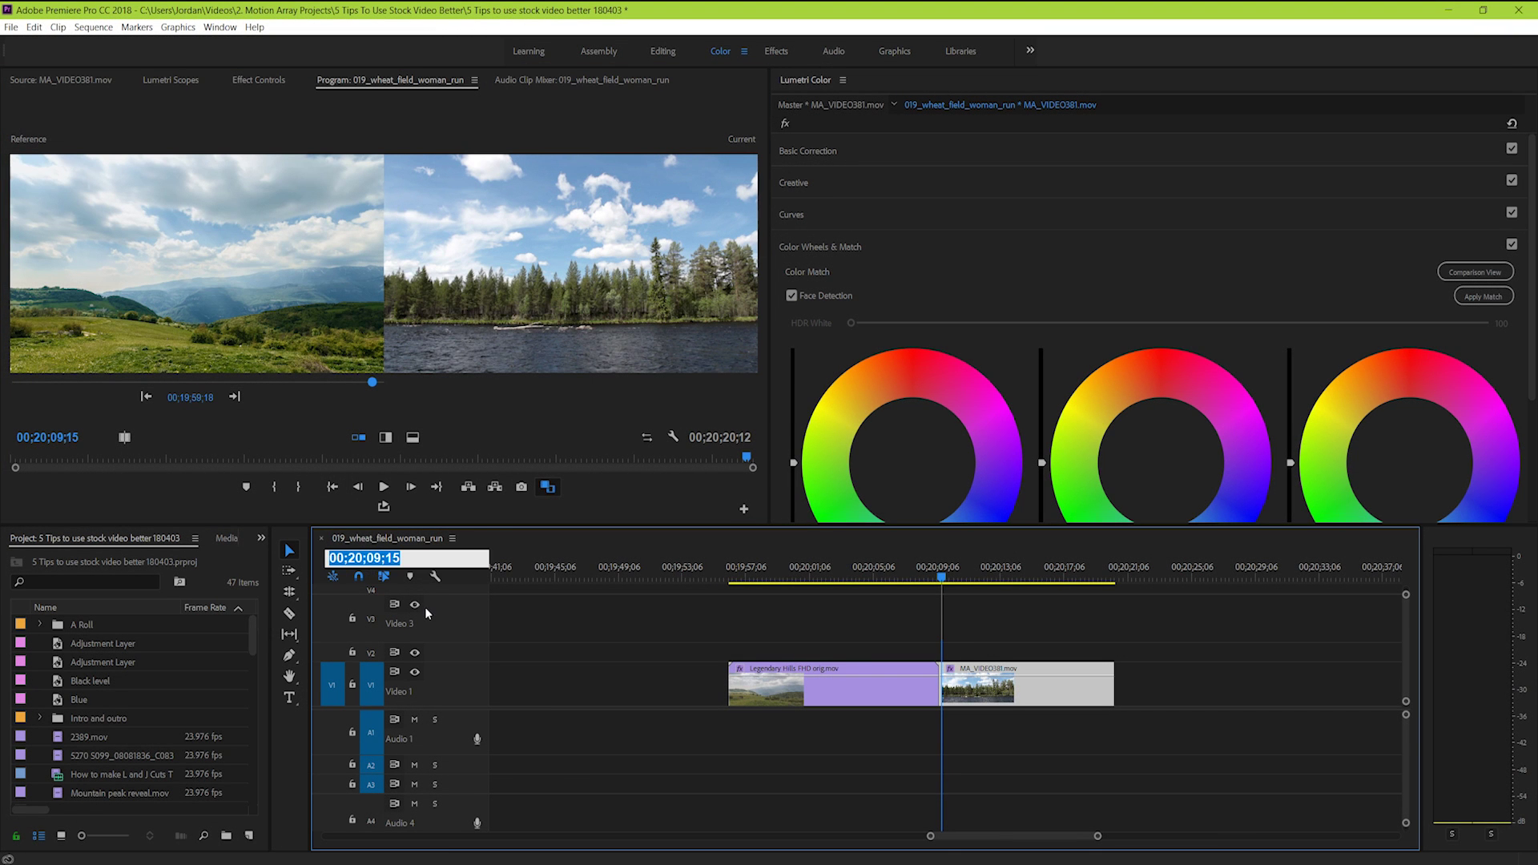
Select the MA_VIDEO381 lake clip and match its colour with Face Detection off
{"action": "left_click", "coordinate": [517, 616]}
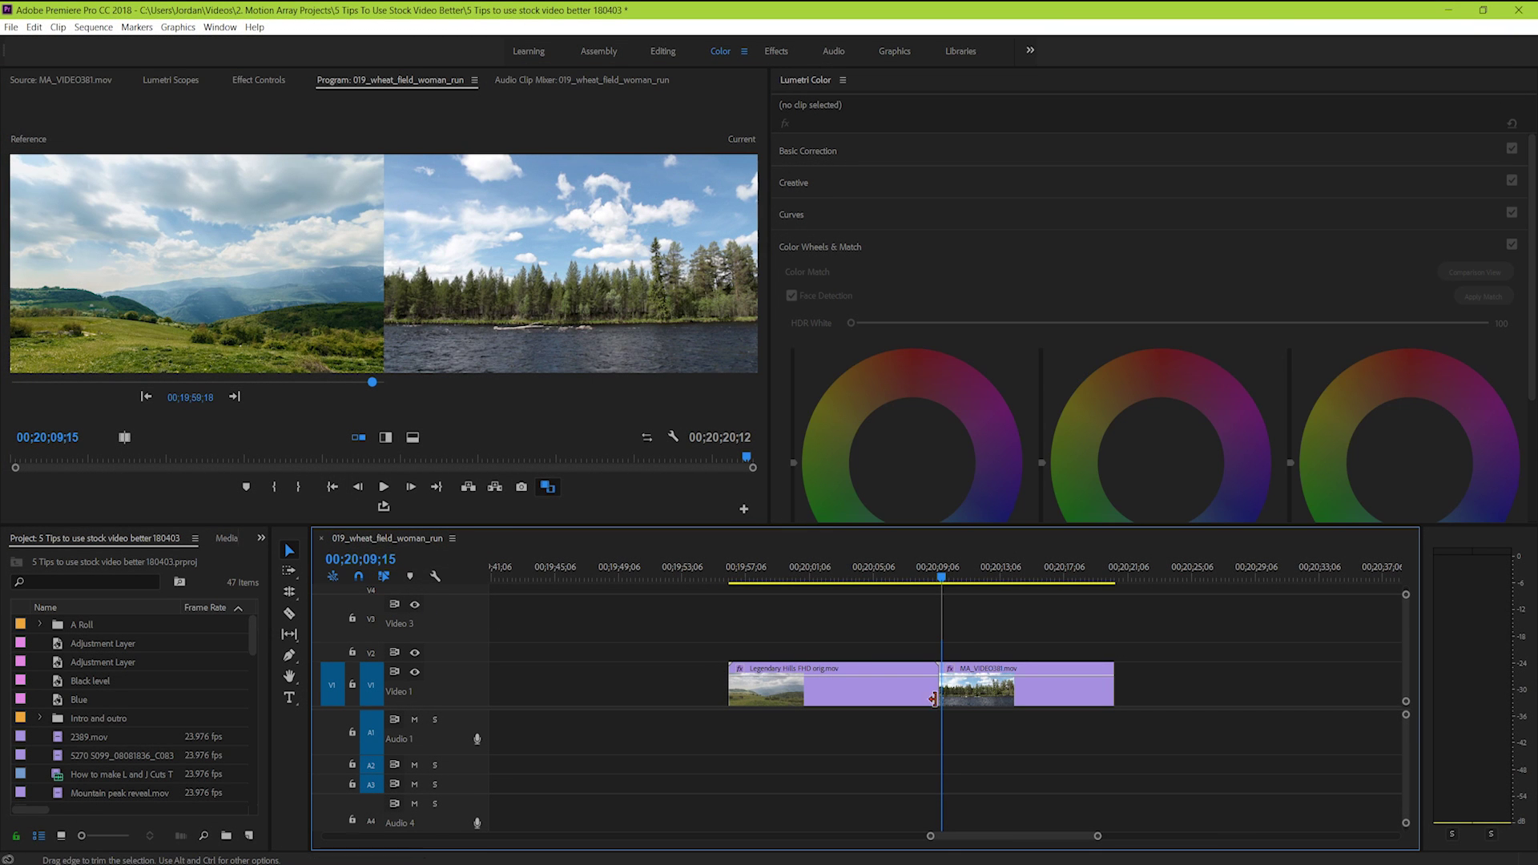
{"action": "left_click_drag", "start_coordinate": [942, 575], "coordinate": [1007, 593]}
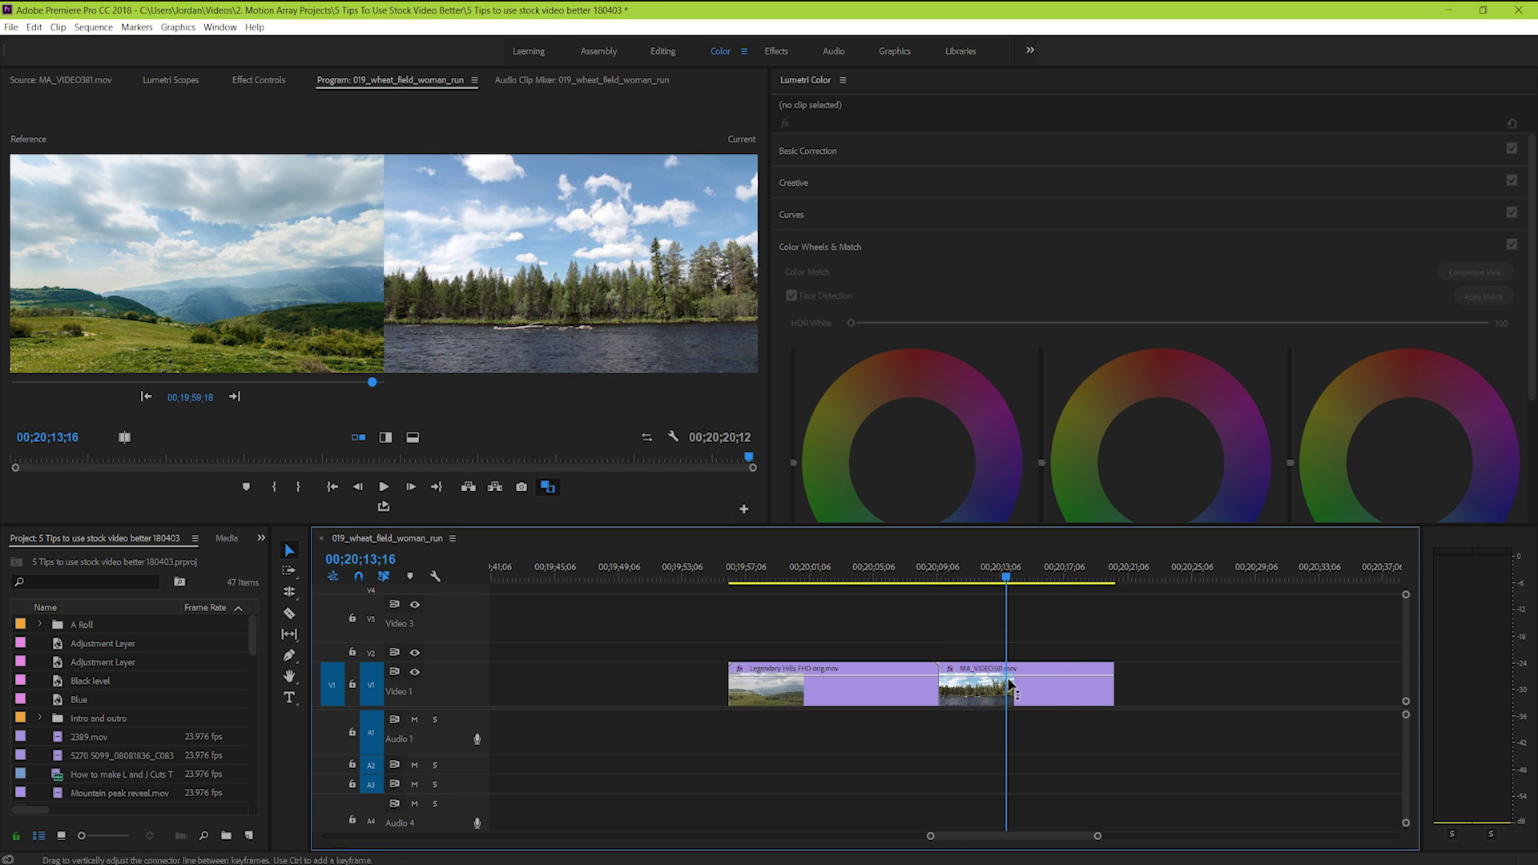
{"action": "left_click", "coordinate": [1017, 695]}
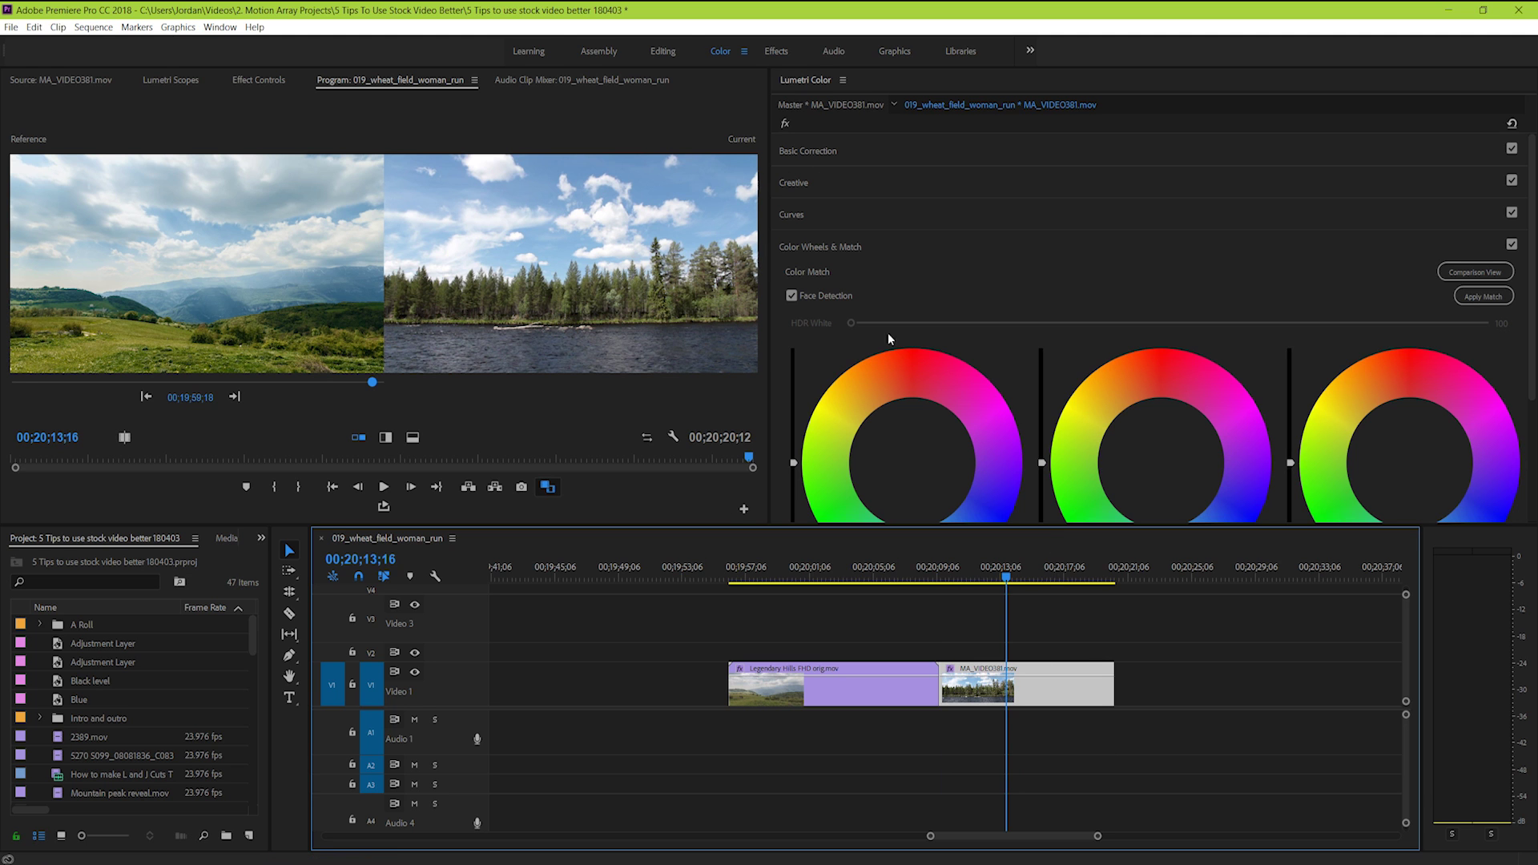
{"action": "left_click", "coordinate": [791, 300]}
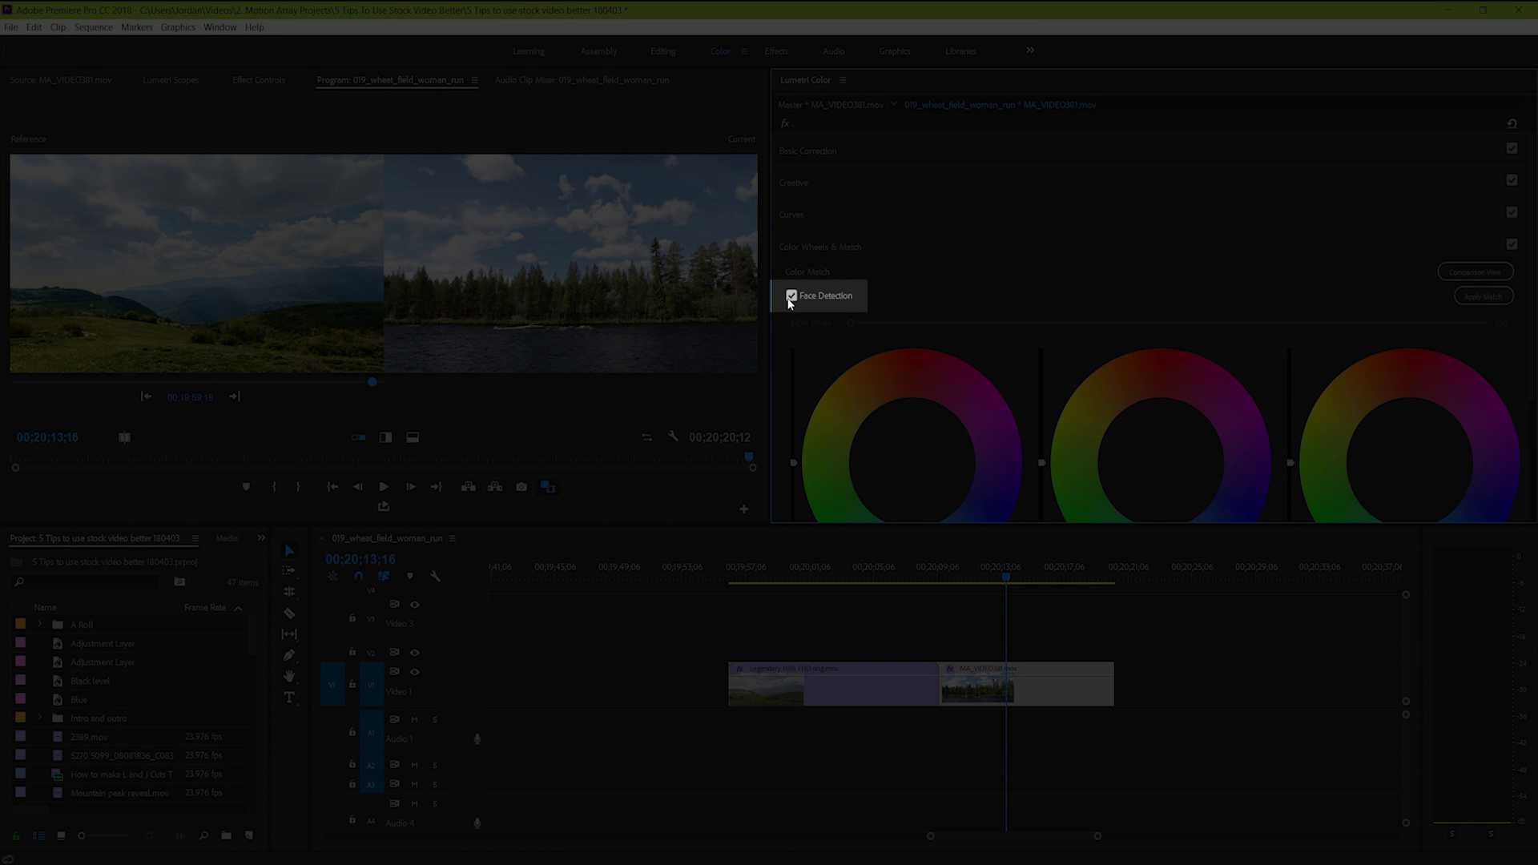
{"action": "left_click", "coordinate": [790, 300]}
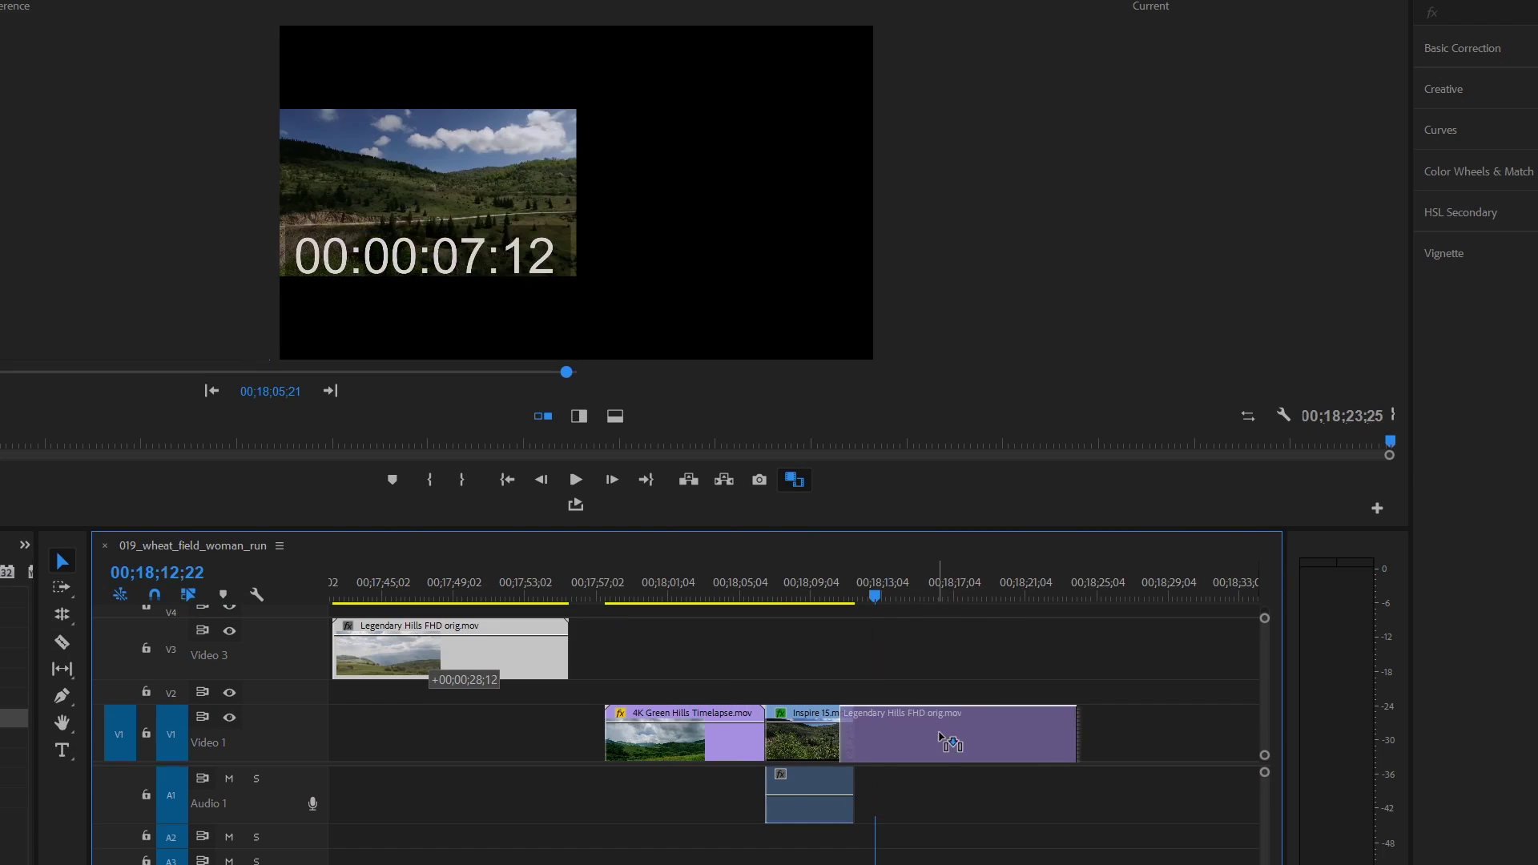
Move Legendary Hills onto V1 and build an HSL Secondary key, widening its lightness and saturation ranges
{"action": "left_click_drag", "start_coordinate": [392, 645], "coordinate": [909, 724]}
{"action": "left_click", "coordinate": [1362, 261]}
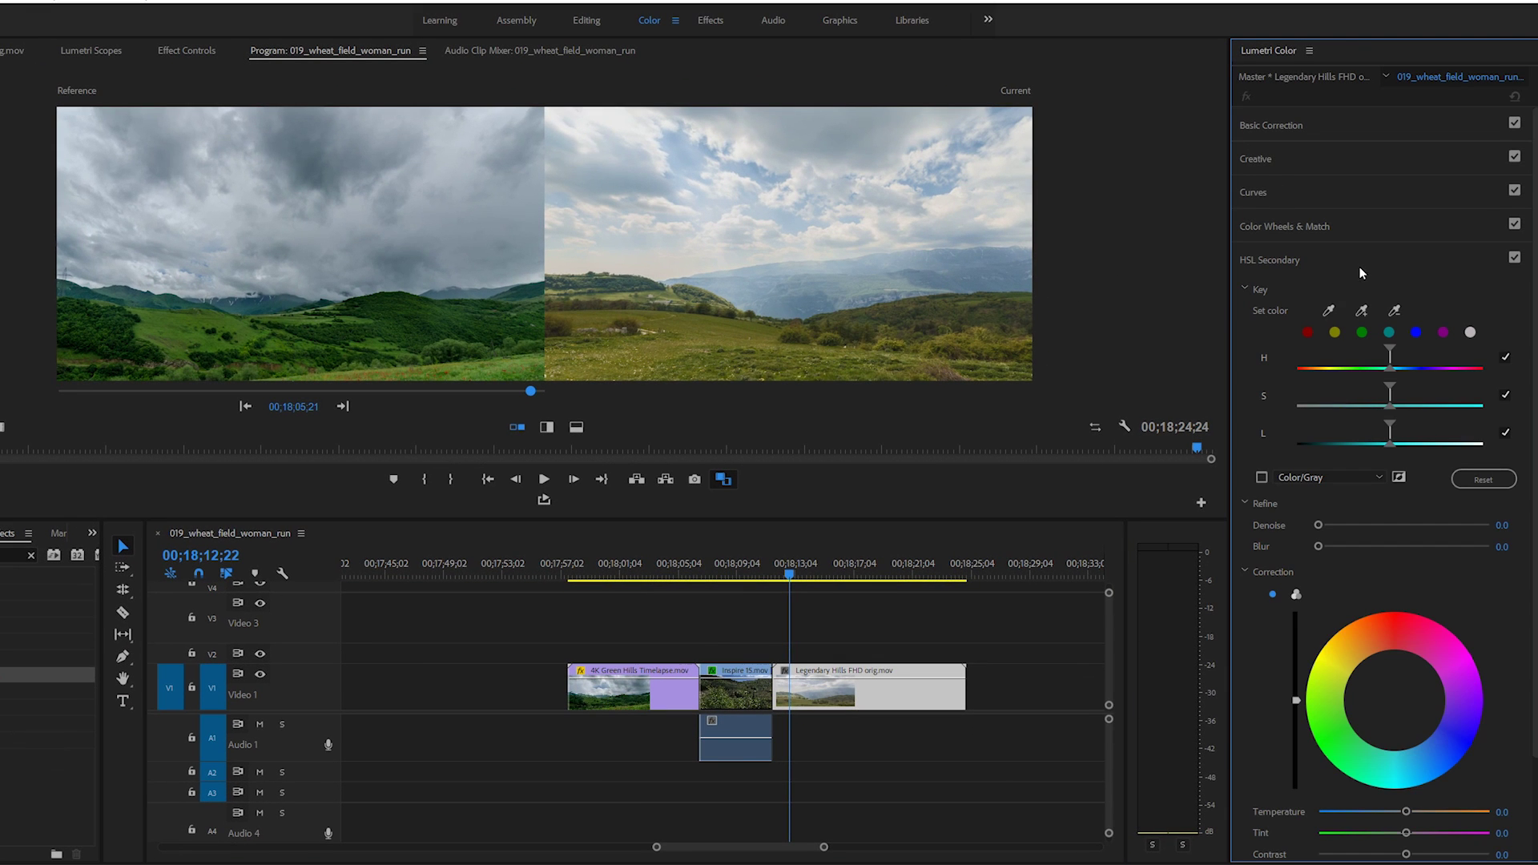
{"action": "left_click", "coordinate": [1262, 477]}
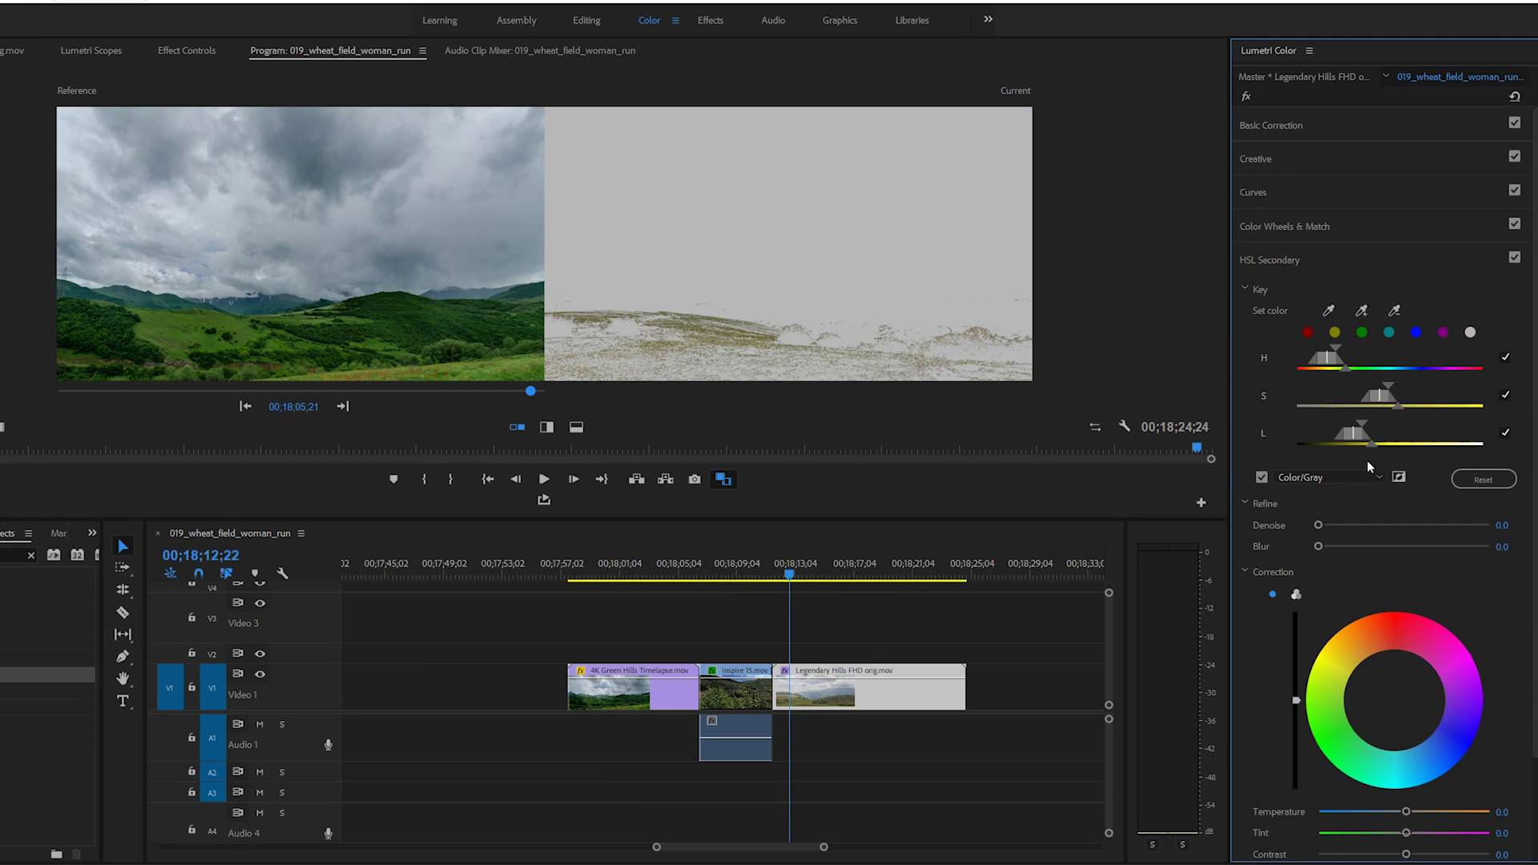
{"action": "left_click_drag", "start_coordinate": [1361, 424], "coordinate": [1422, 418]}
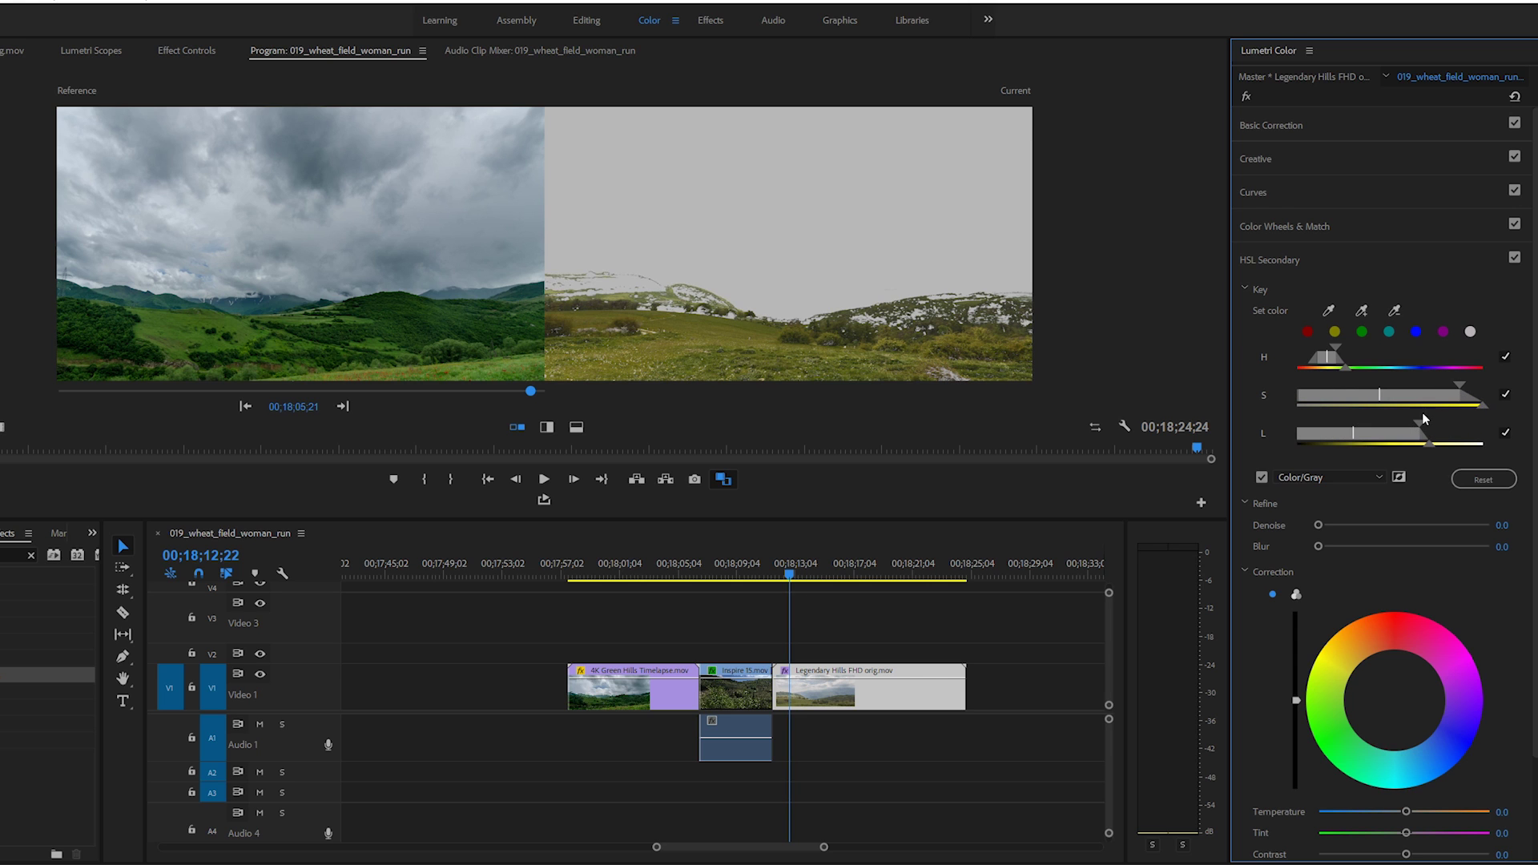
{"action": "left_click", "coordinate": [1262, 479]}
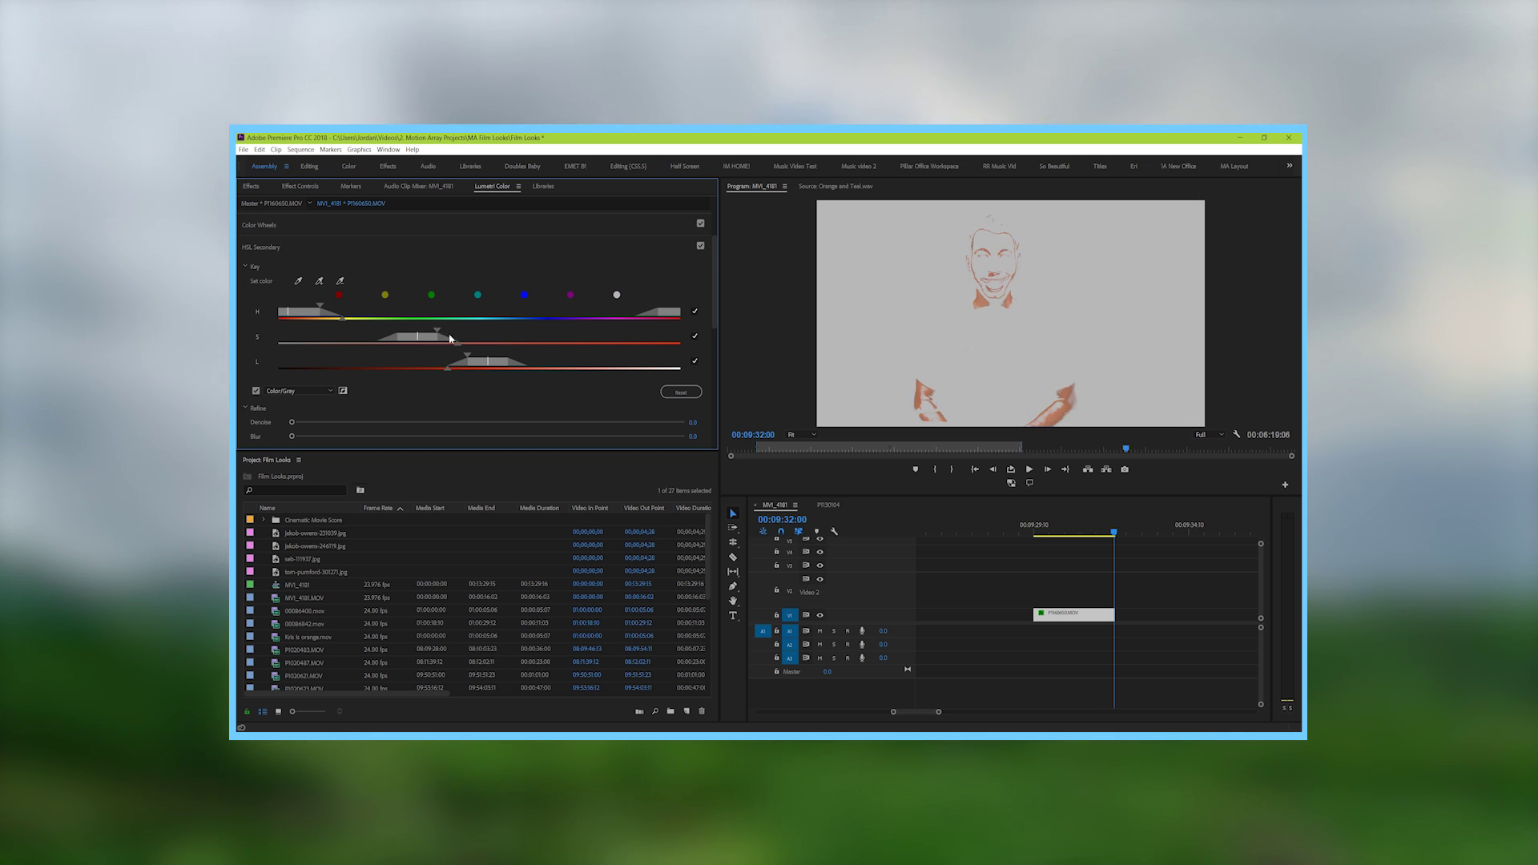
{"action": "left_click_drag", "start_coordinate": [462, 330], "coordinate": [371, 388]}
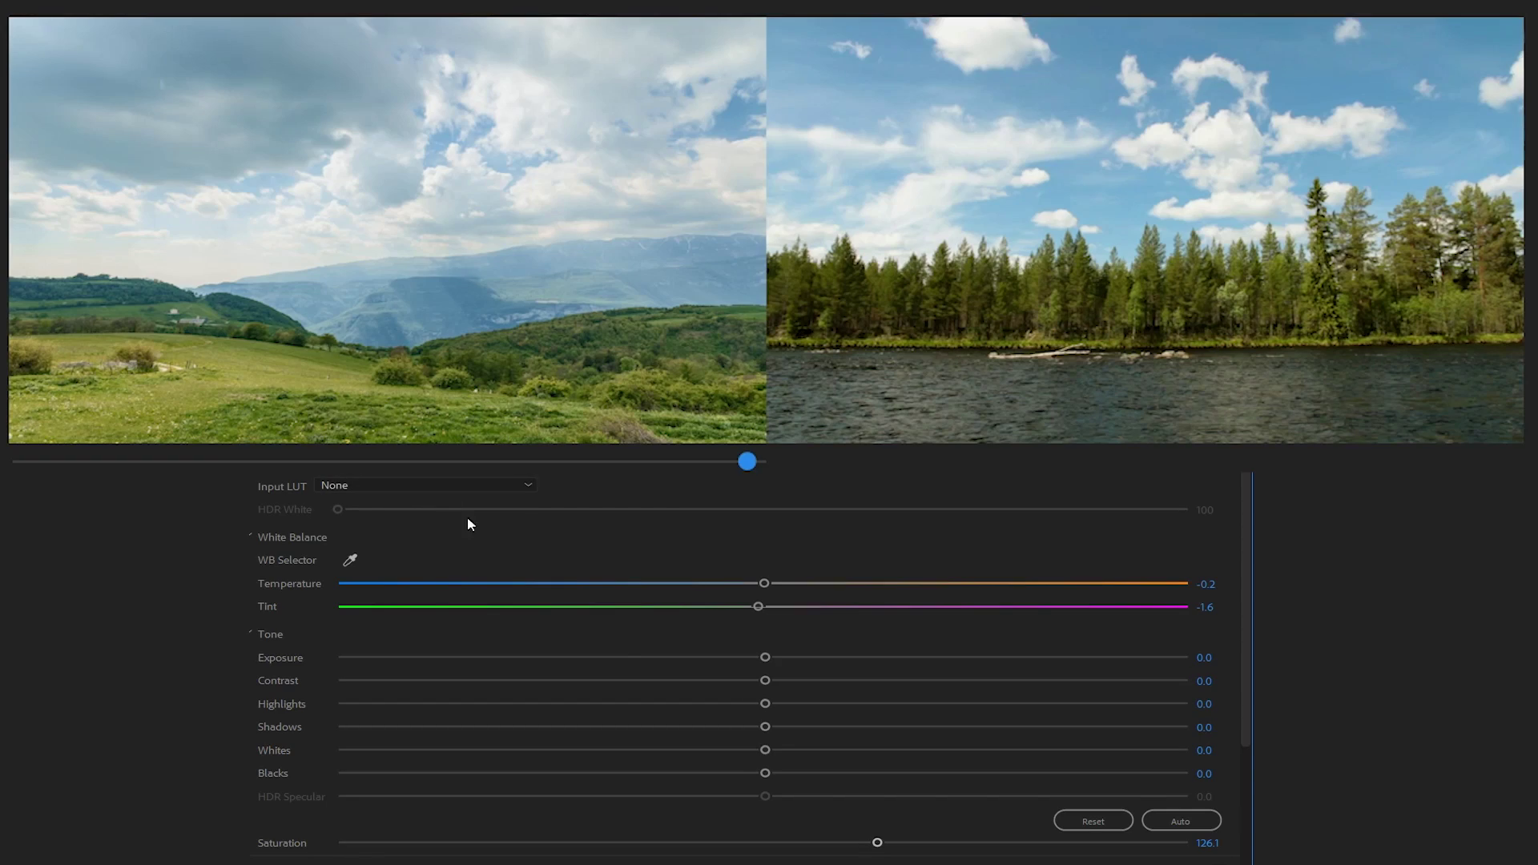
Keep exposure near zero, raise contrast, lower highlights and lift shadows on the lake clip
{"action": "mouse_move", "coordinate": [769, 658]}
{"action": "left_mouse_down"}
{"action": "mouse_move", "coordinate": [868, 656]}
{"action": "mouse_move", "coordinate": [728, 669]}
{"action": "mouse_move", "coordinate": [760, 675]}
{"action": "left_mouse_up"}
{"action": "left_click_drag", "start_coordinate": [766, 681], "coordinate": [906, 682]}
{"action": "left_click_drag", "start_coordinate": [765, 703], "coordinate": [725, 696]}
{"action": "left_click_drag", "start_coordinate": [861, 724], "coordinate": [840, 752]}
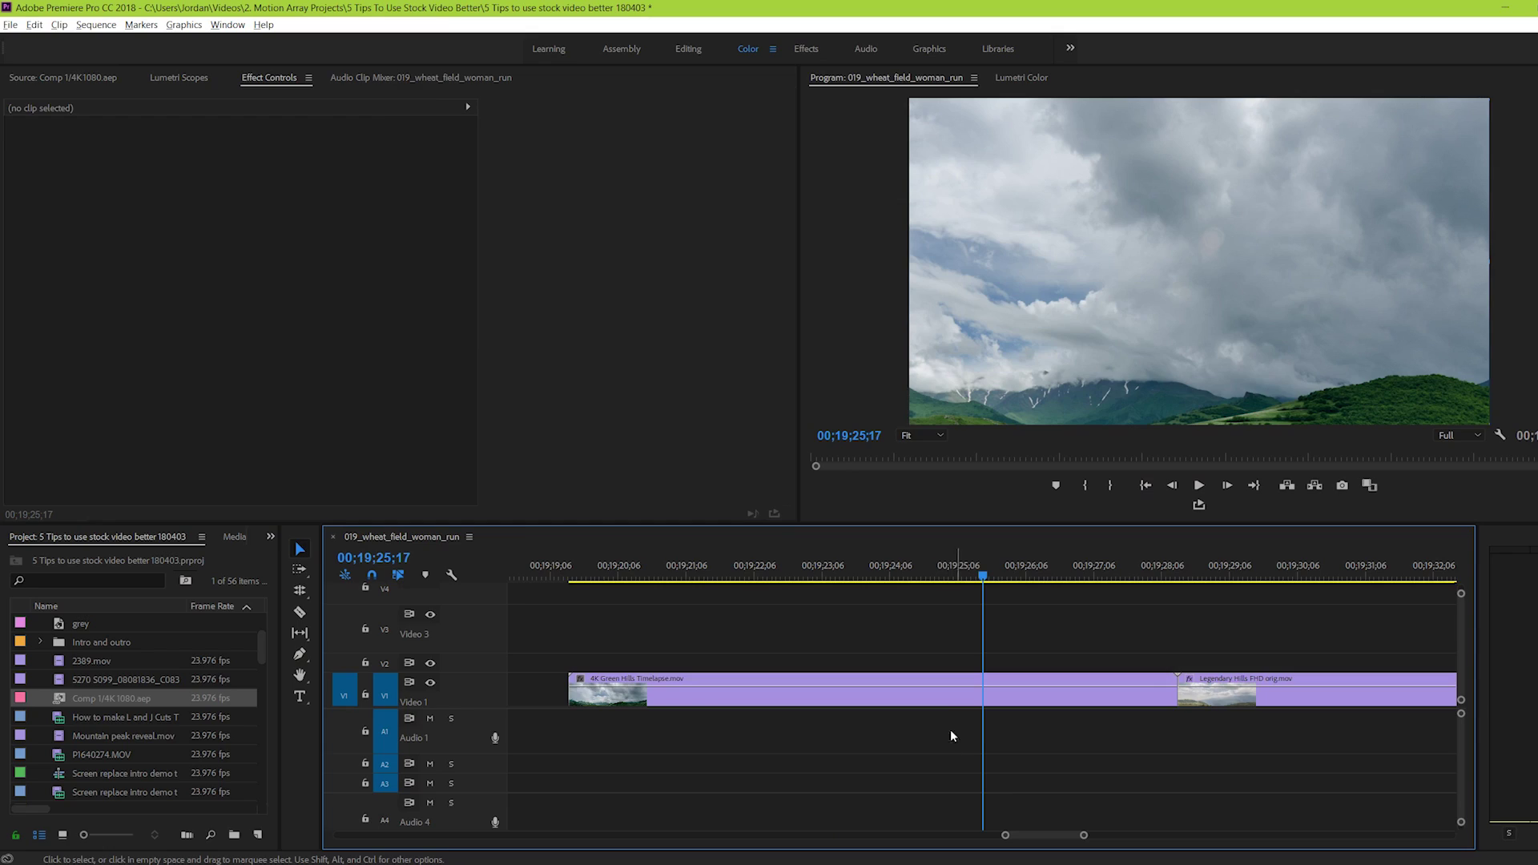
Fit the 4K Green Hills Timelapse to the sequence with Set to Frame Size, scaling it to 46.9
{"action": "left_click", "coordinate": [952, 701]}
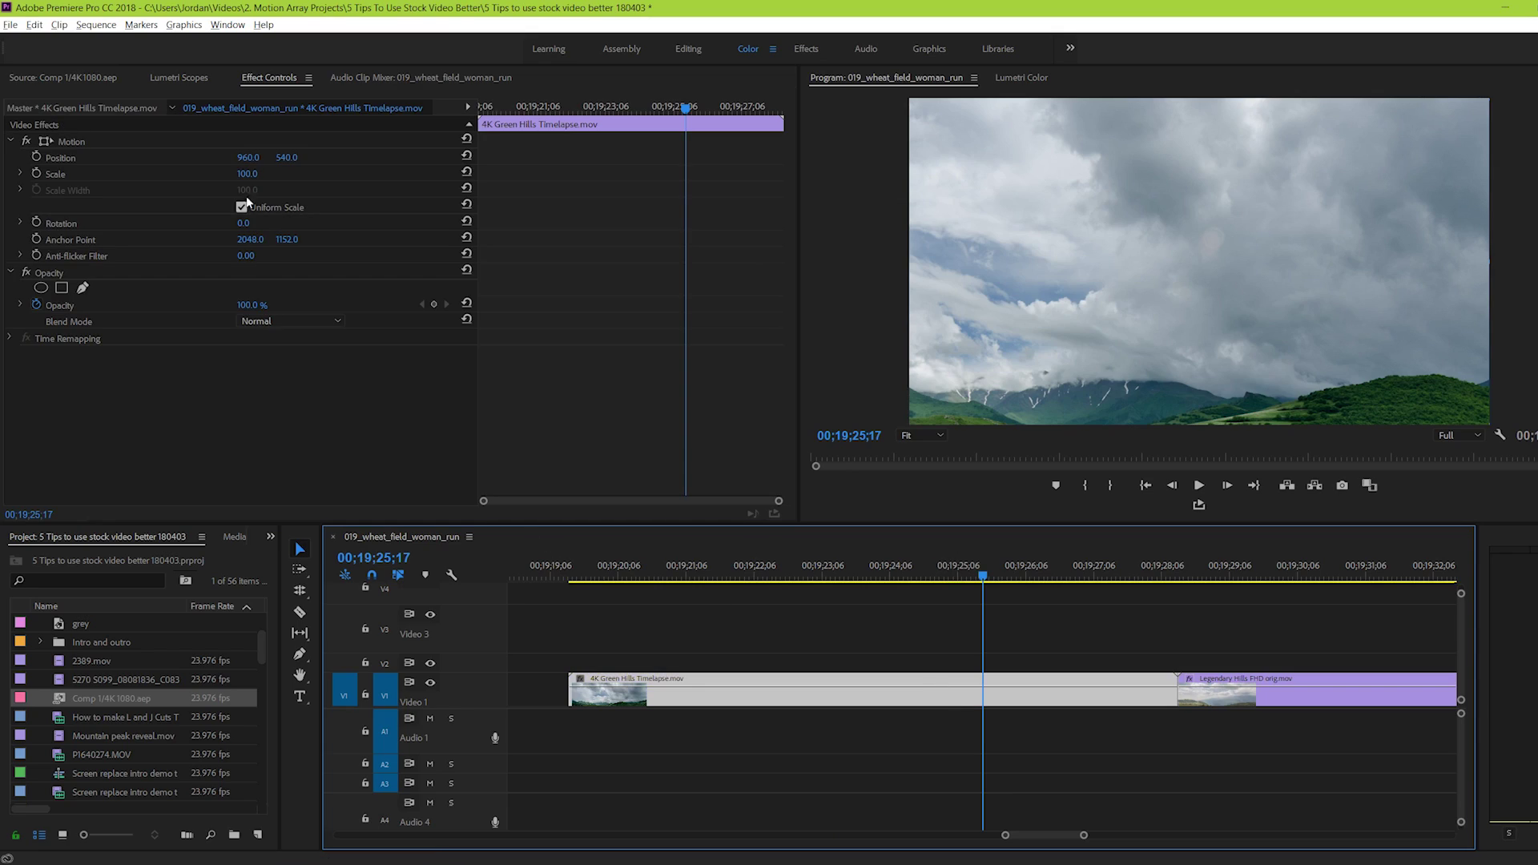
{"action": "left_click_drag", "start_coordinate": [247, 176], "coordinate": [302, 181]}
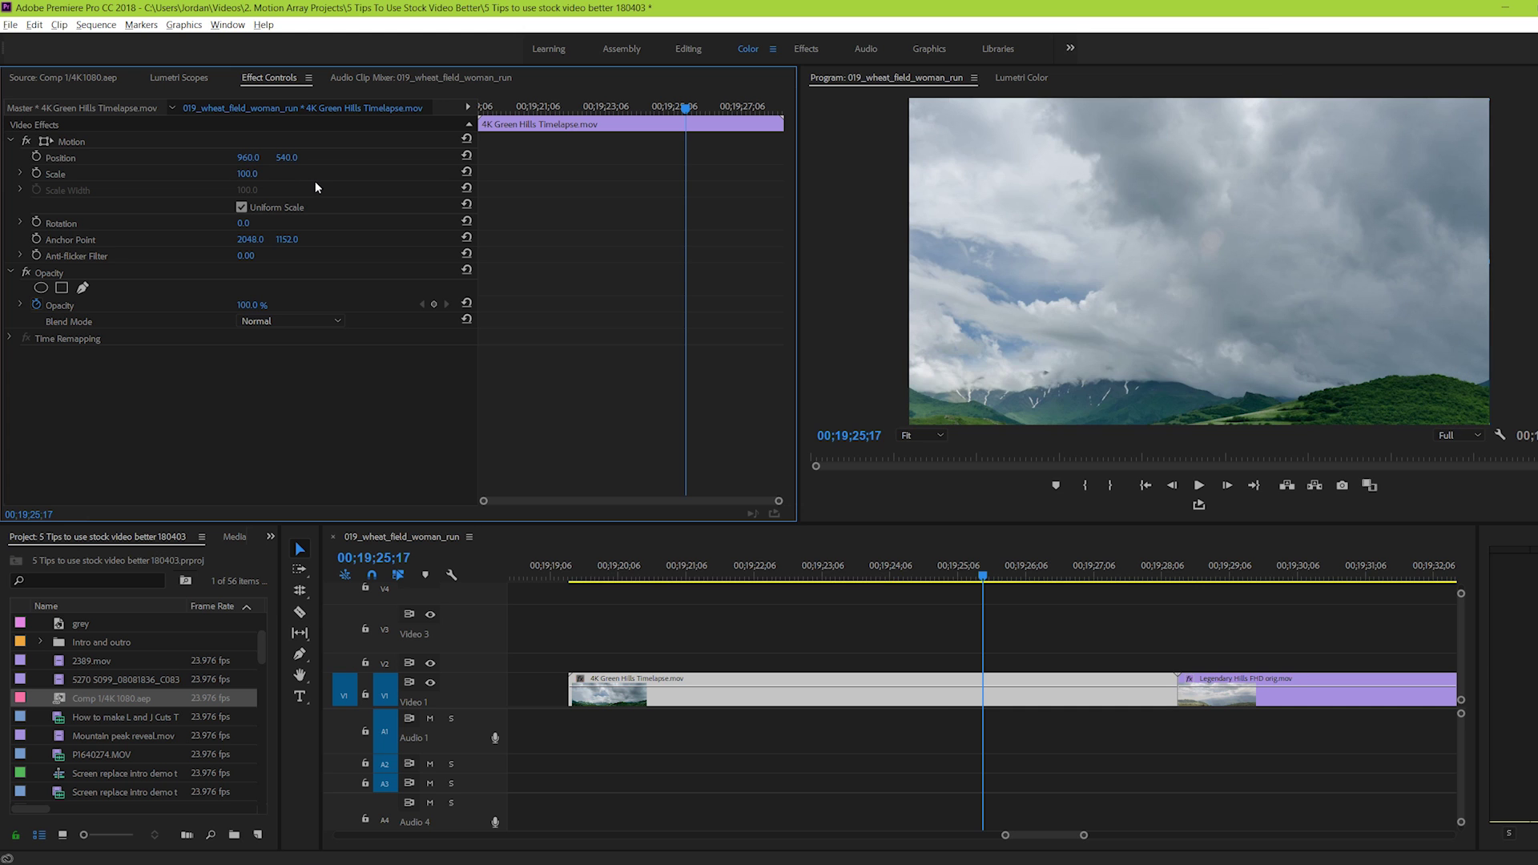
{"action": "right_click", "coordinate": [1007, 701]}
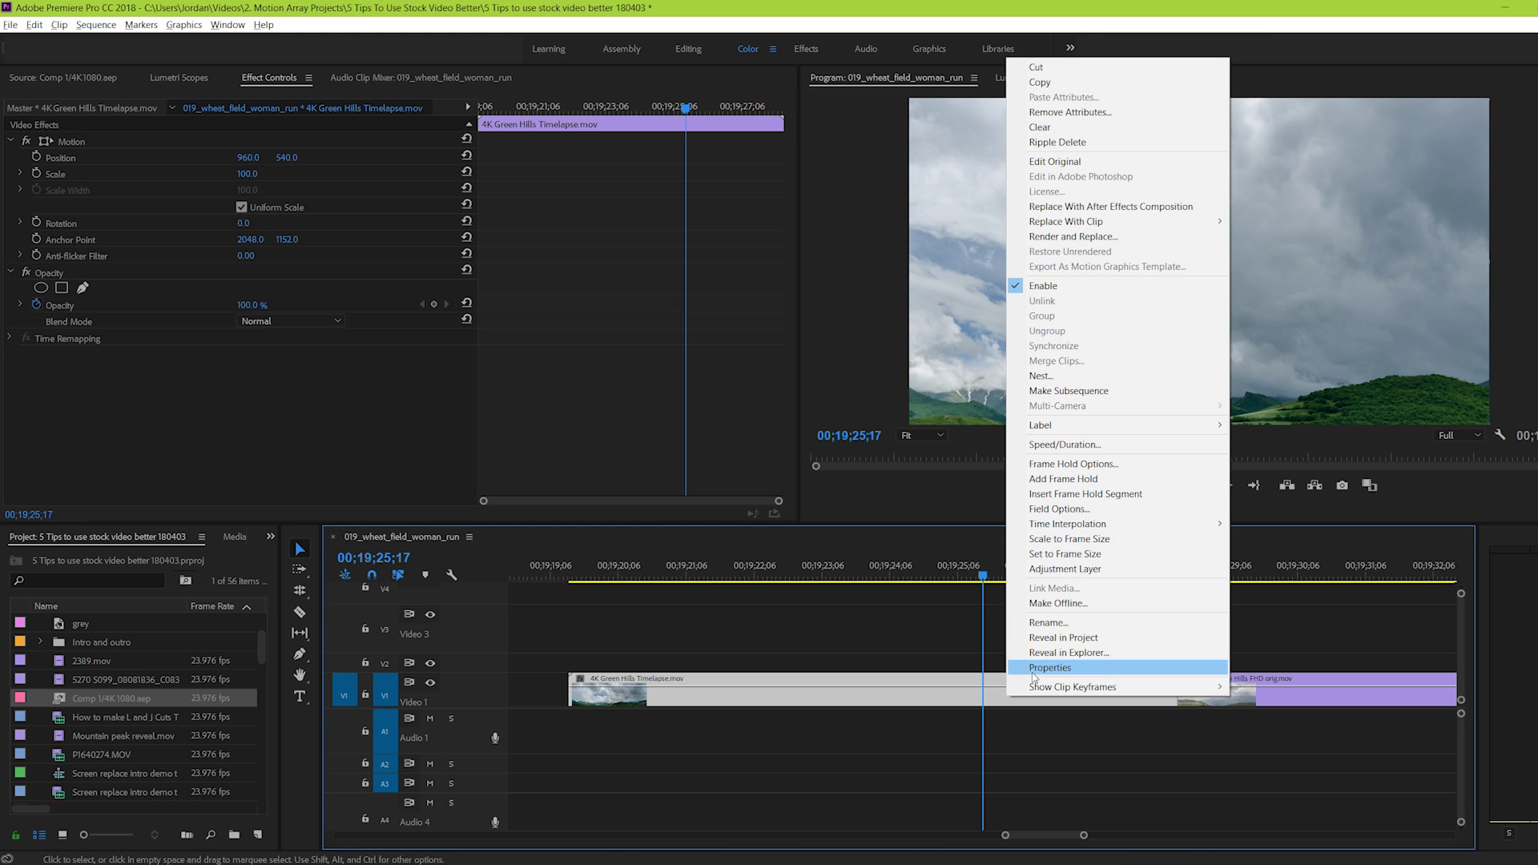
{"action": "left_click", "coordinate": [1125, 554]}
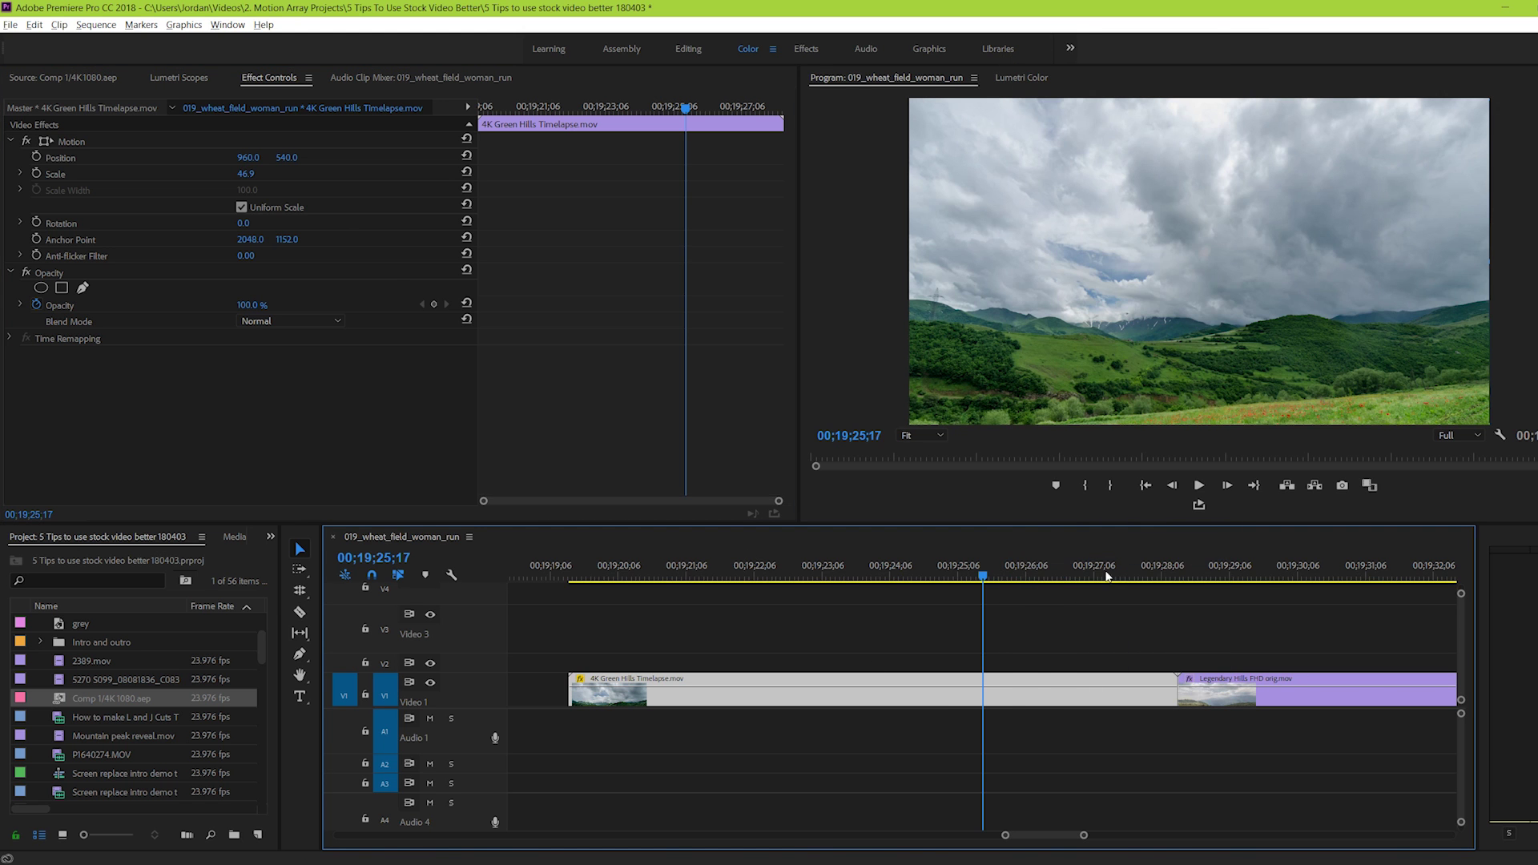
{"action": "right_click", "coordinate": [1033, 693]}
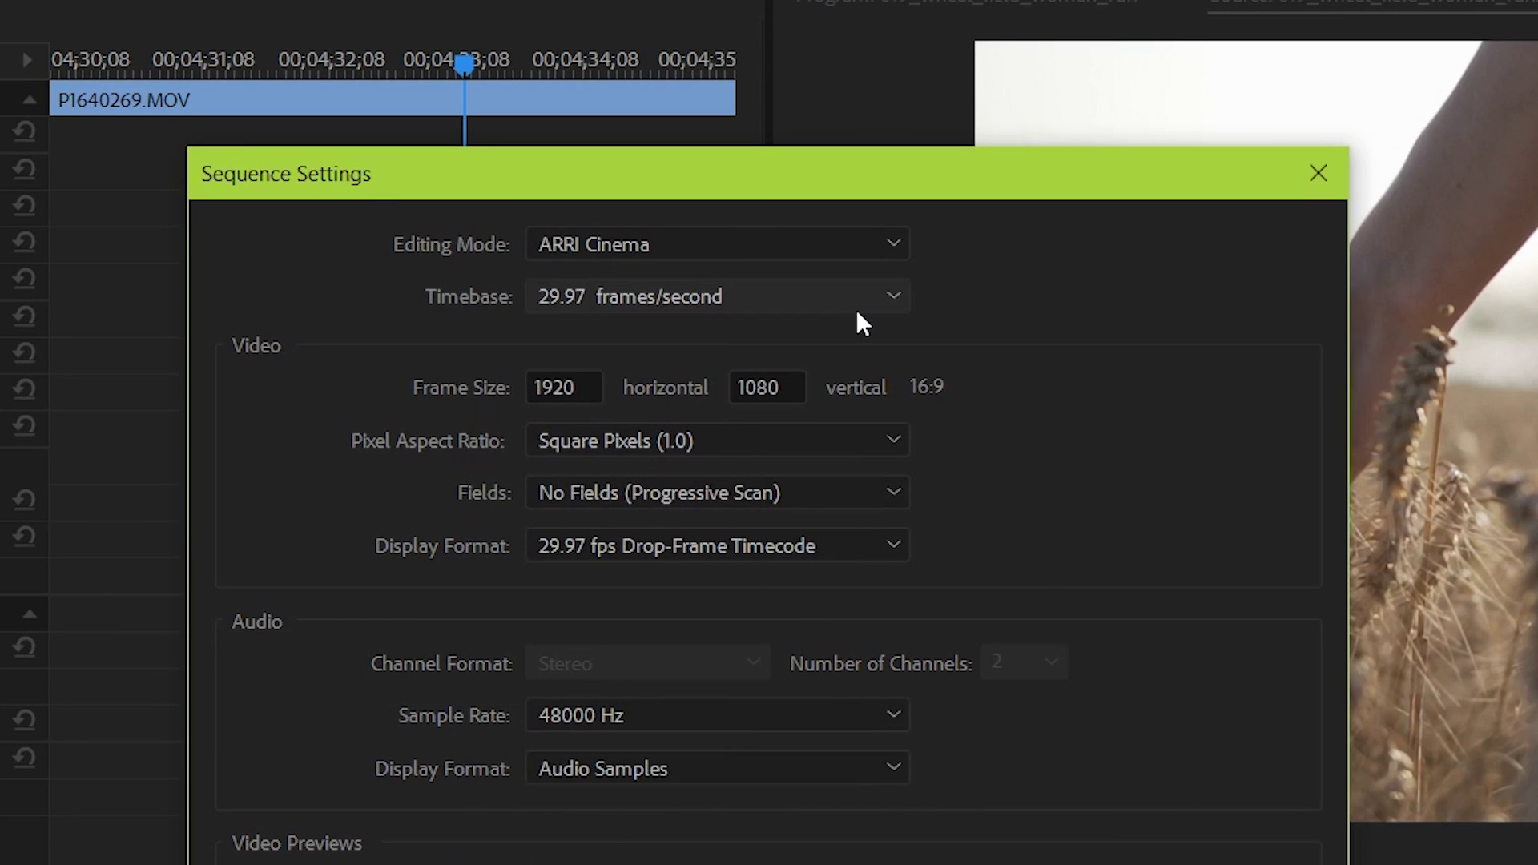
After checking the sequence timebase, apply Posterize Time to the V1 clip at 62.0 fps
{"action": "left_click", "coordinate": [857, 311]}
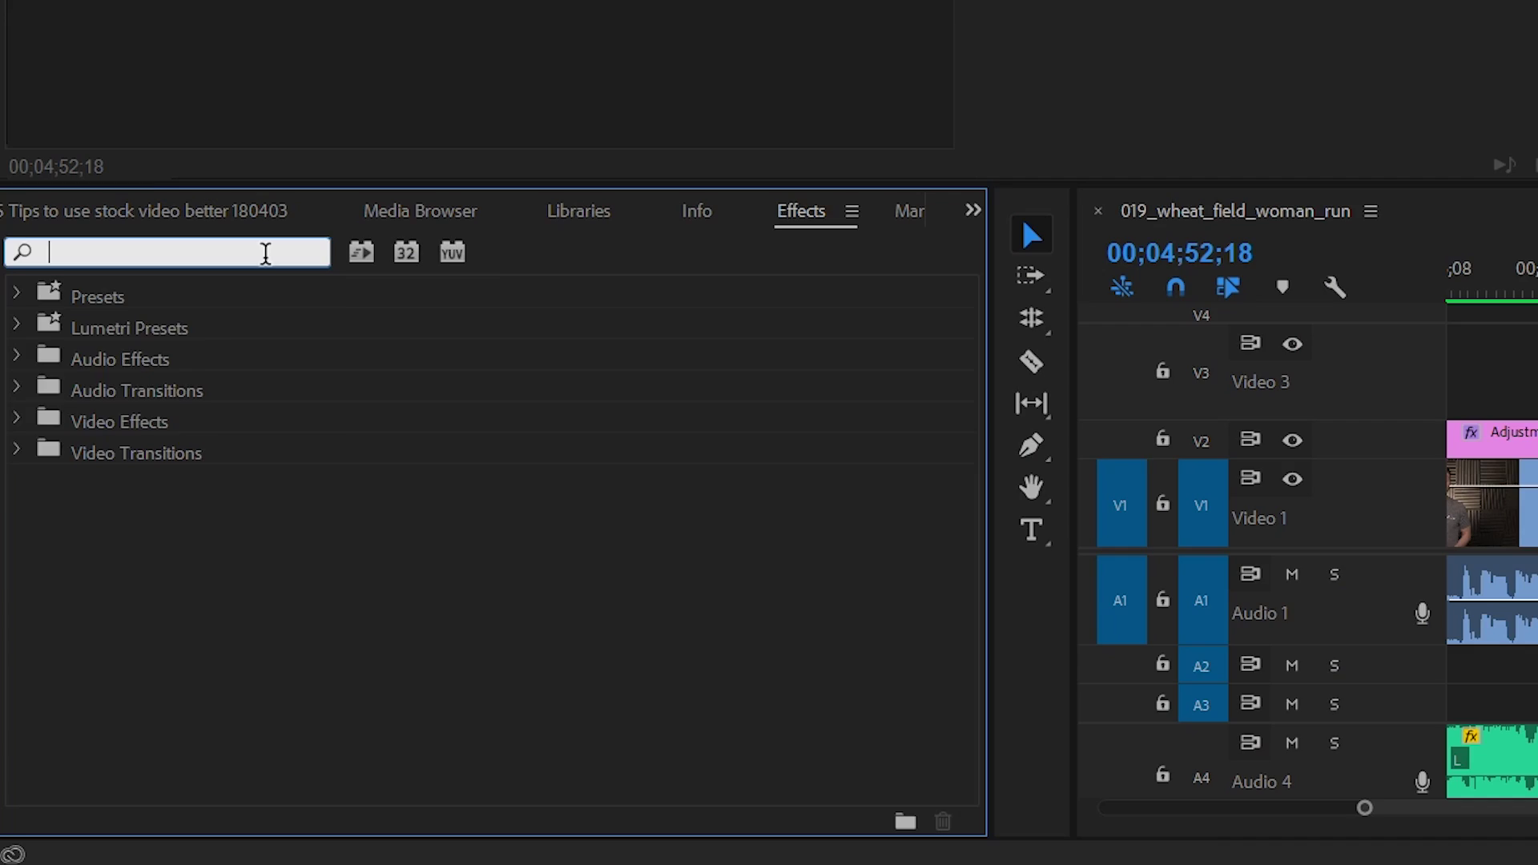
{"action": "type", "text": "post"}
{"action": "left_click_drag", "start_coordinate": [172, 548], "coordinate": [642, 515]}
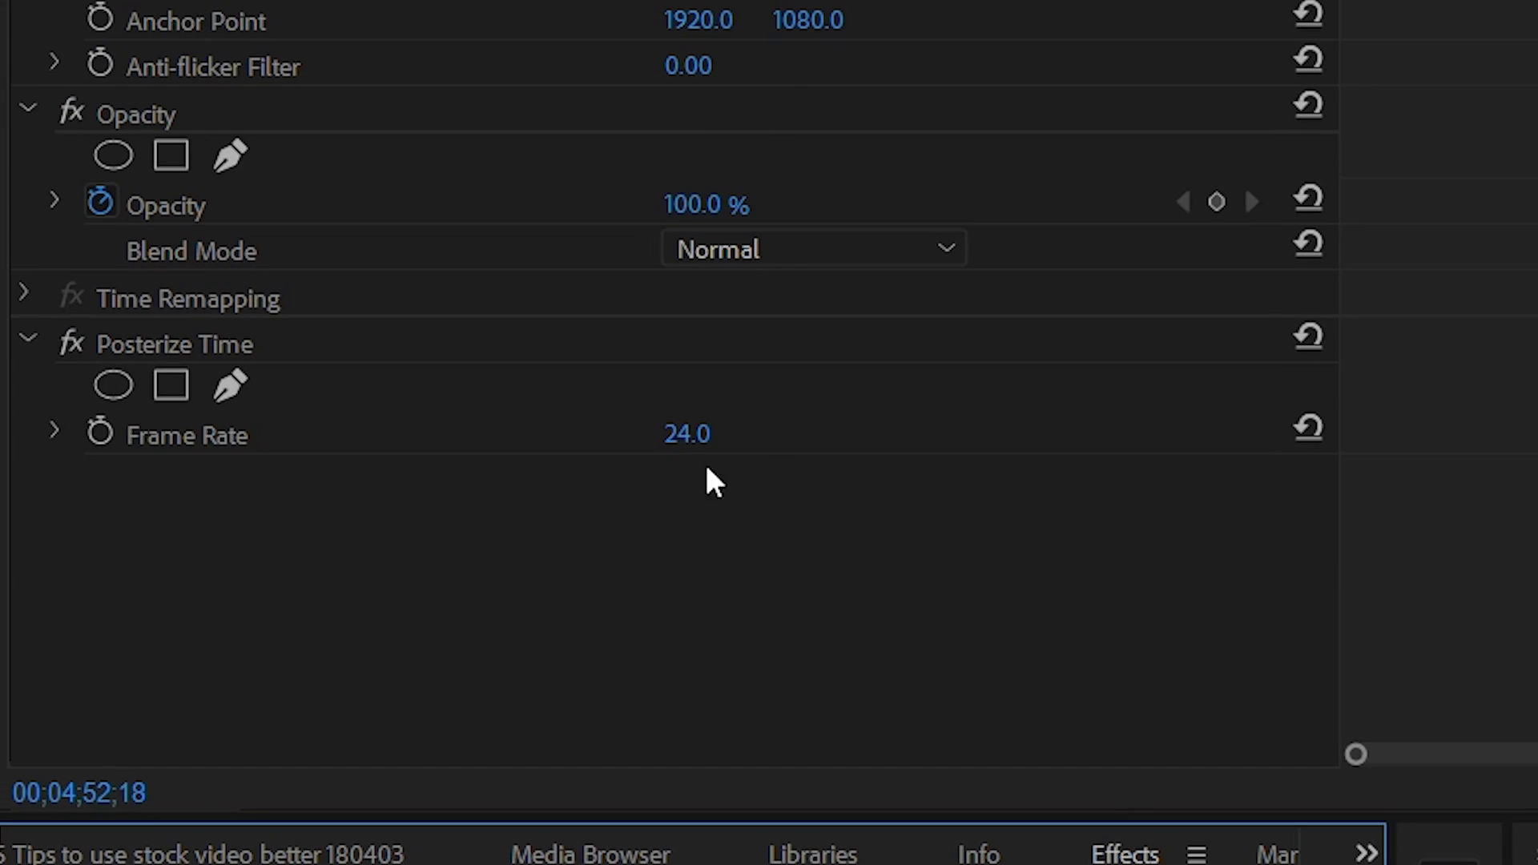
{"action": "left_click_drag", "start_coordinate": [688, 434], "coordinate": [676, 433]}
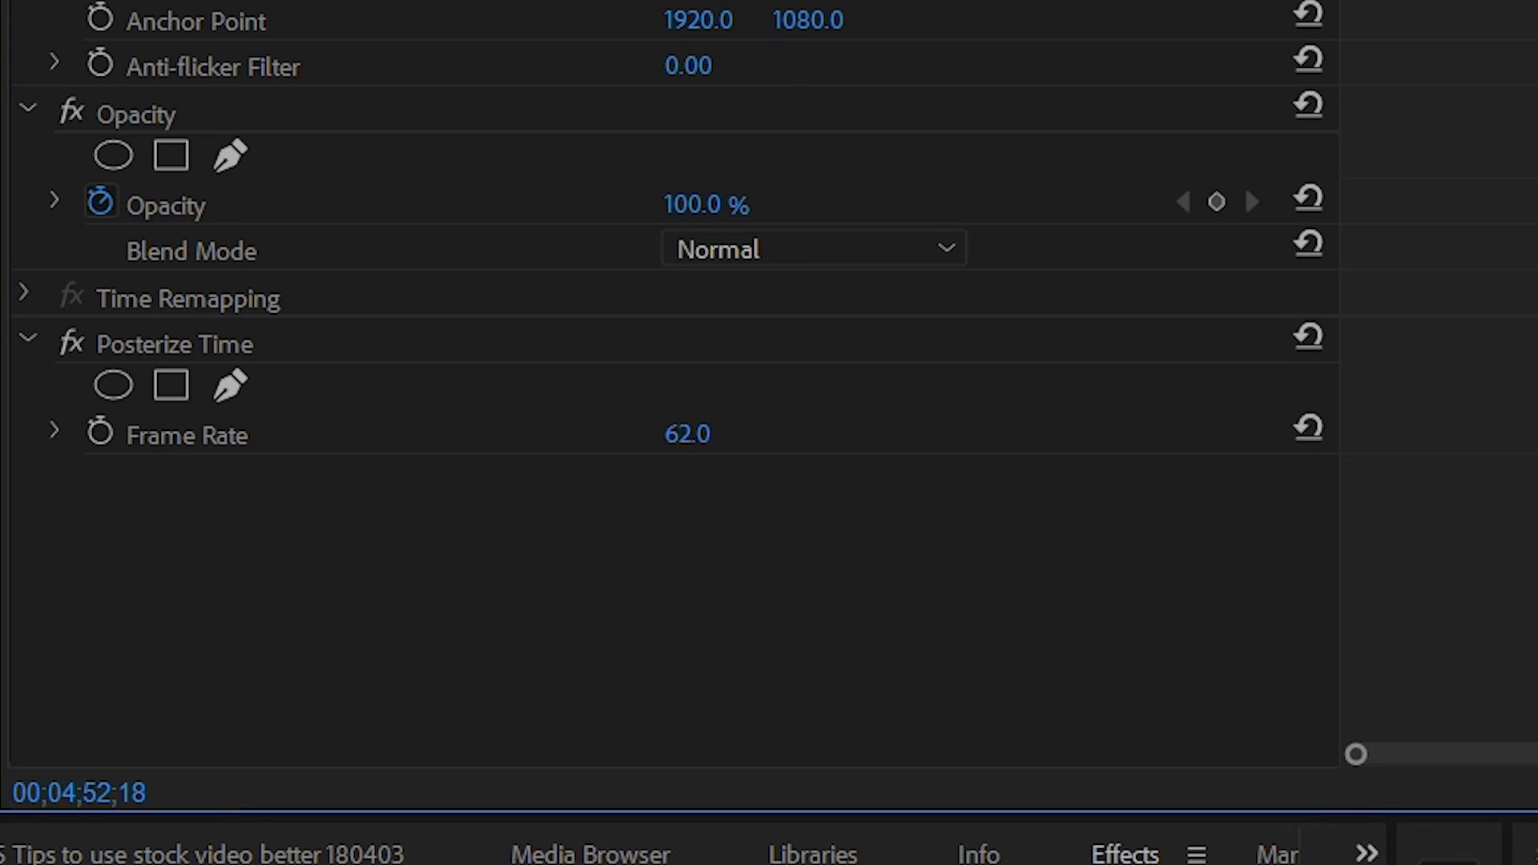
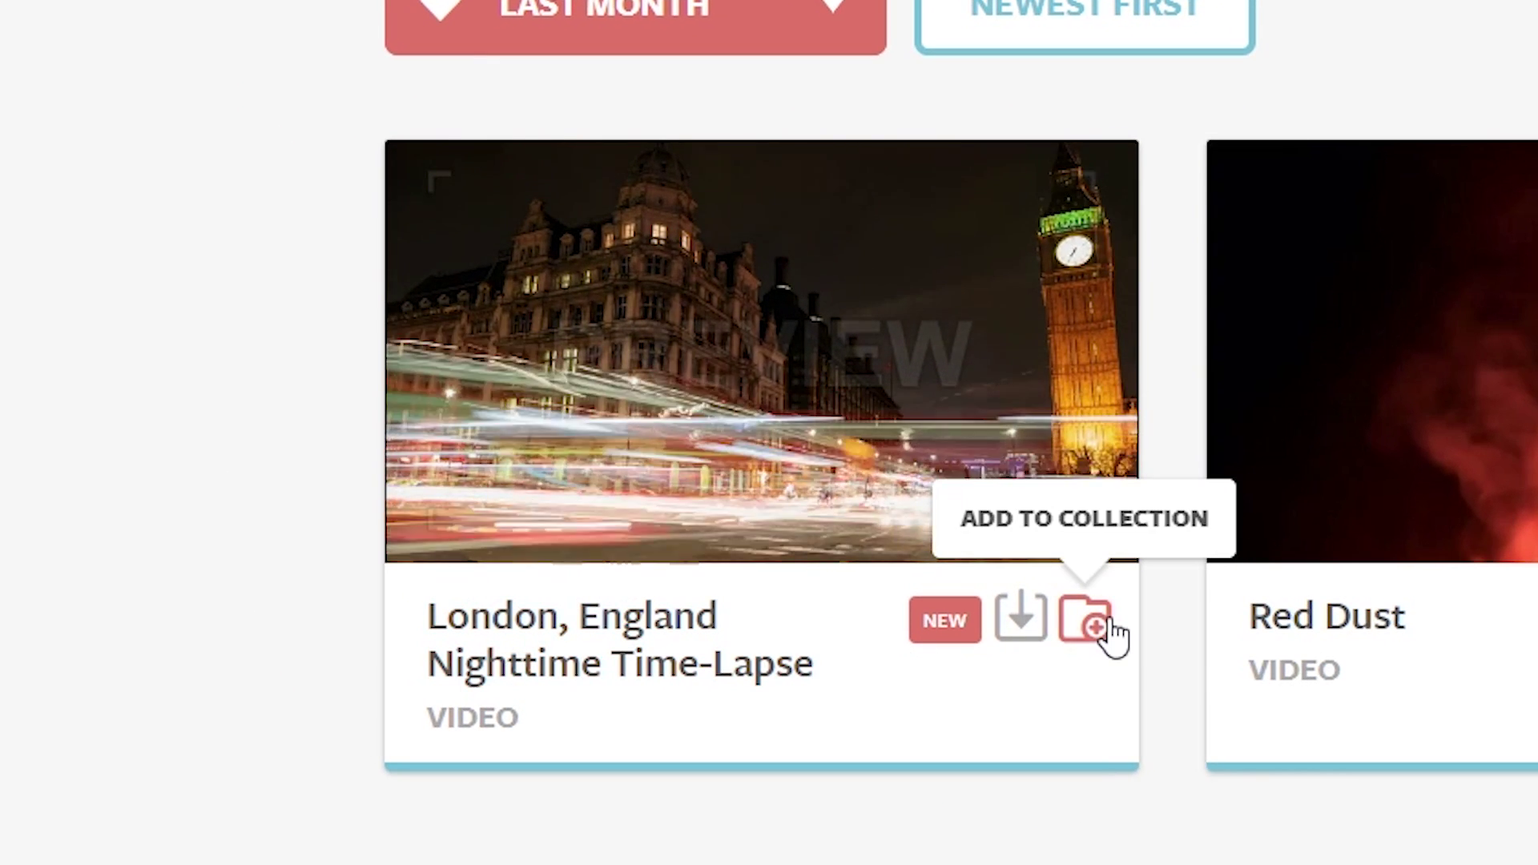
Start a new collection for the London time-lapse clip, naming it 'Great Stock Clips'
{"action": "left_click", "coordinate": [1110, 626]}
{"action": "left_click", "coordinate": [869, 550]}
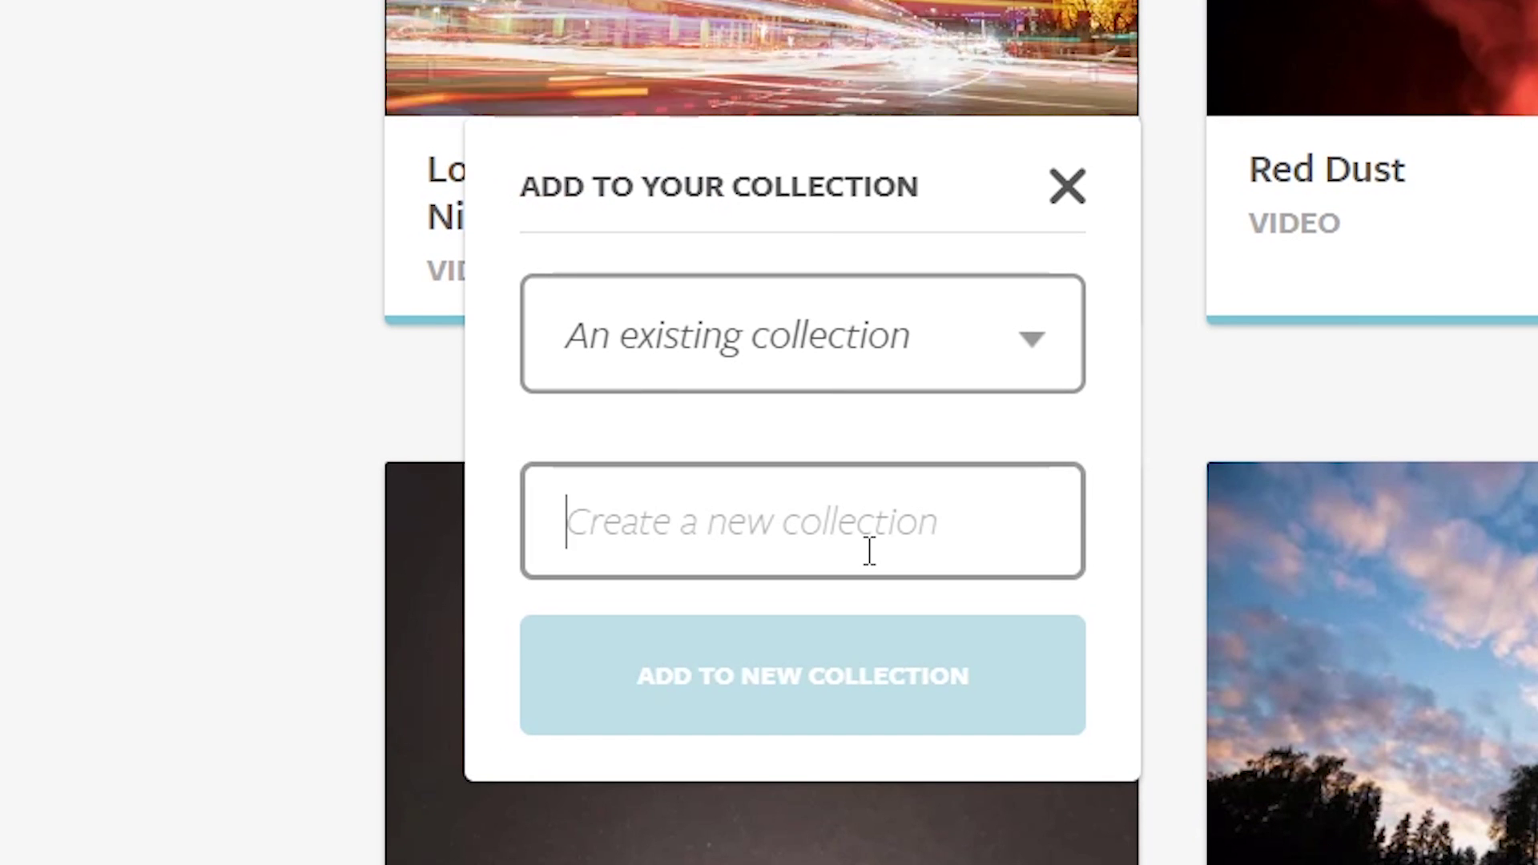
{"action": "type", "text": "Great Stock Clips"}
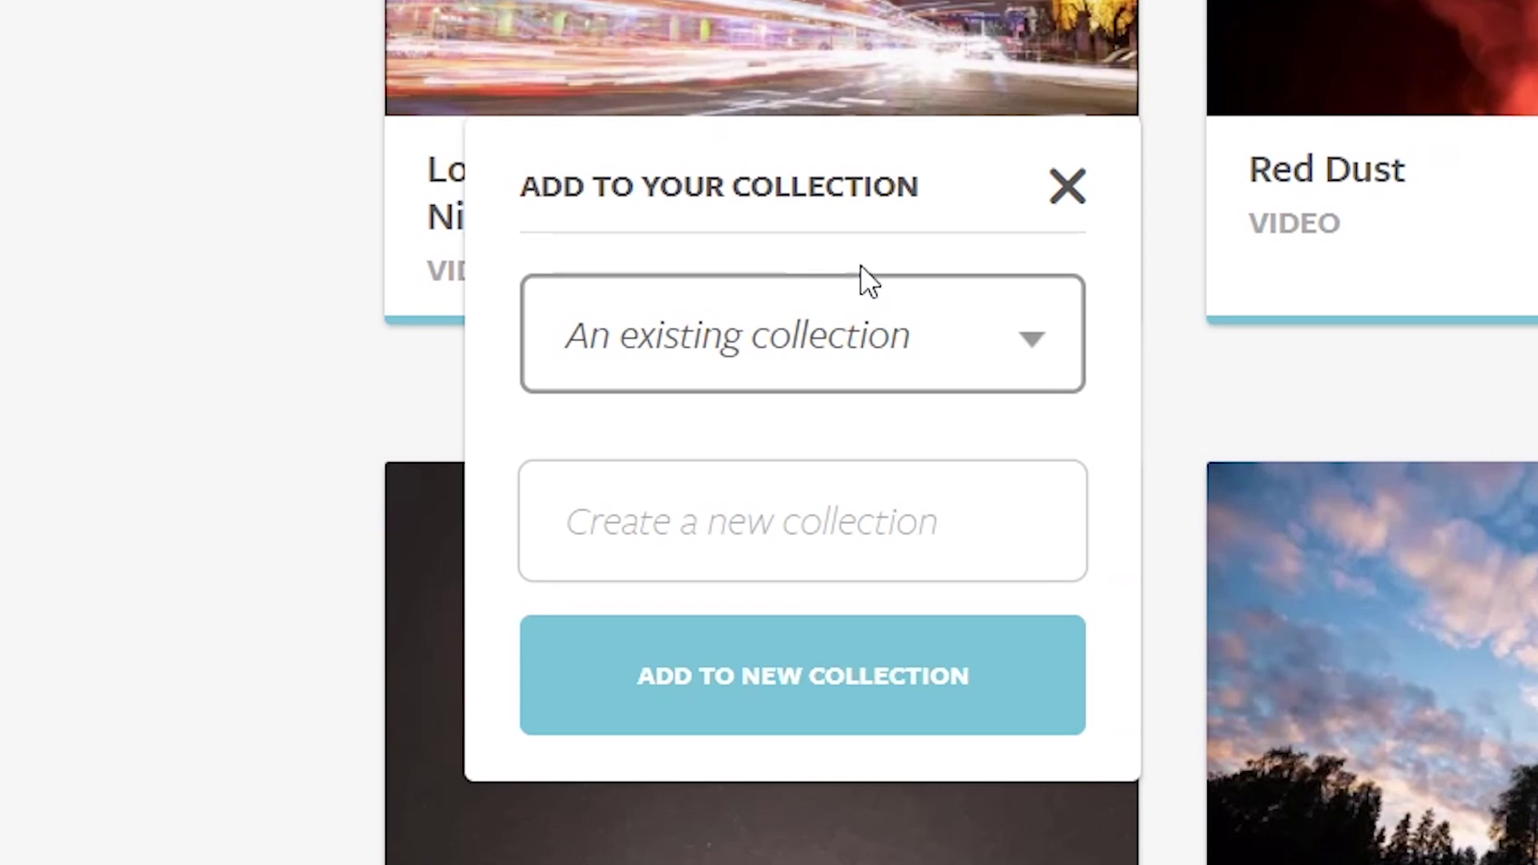
Check the existing collections, then view the London Nighttime Time-Lapse clip's page
{"action": "left_click", "coordinate": [1035, 338]}
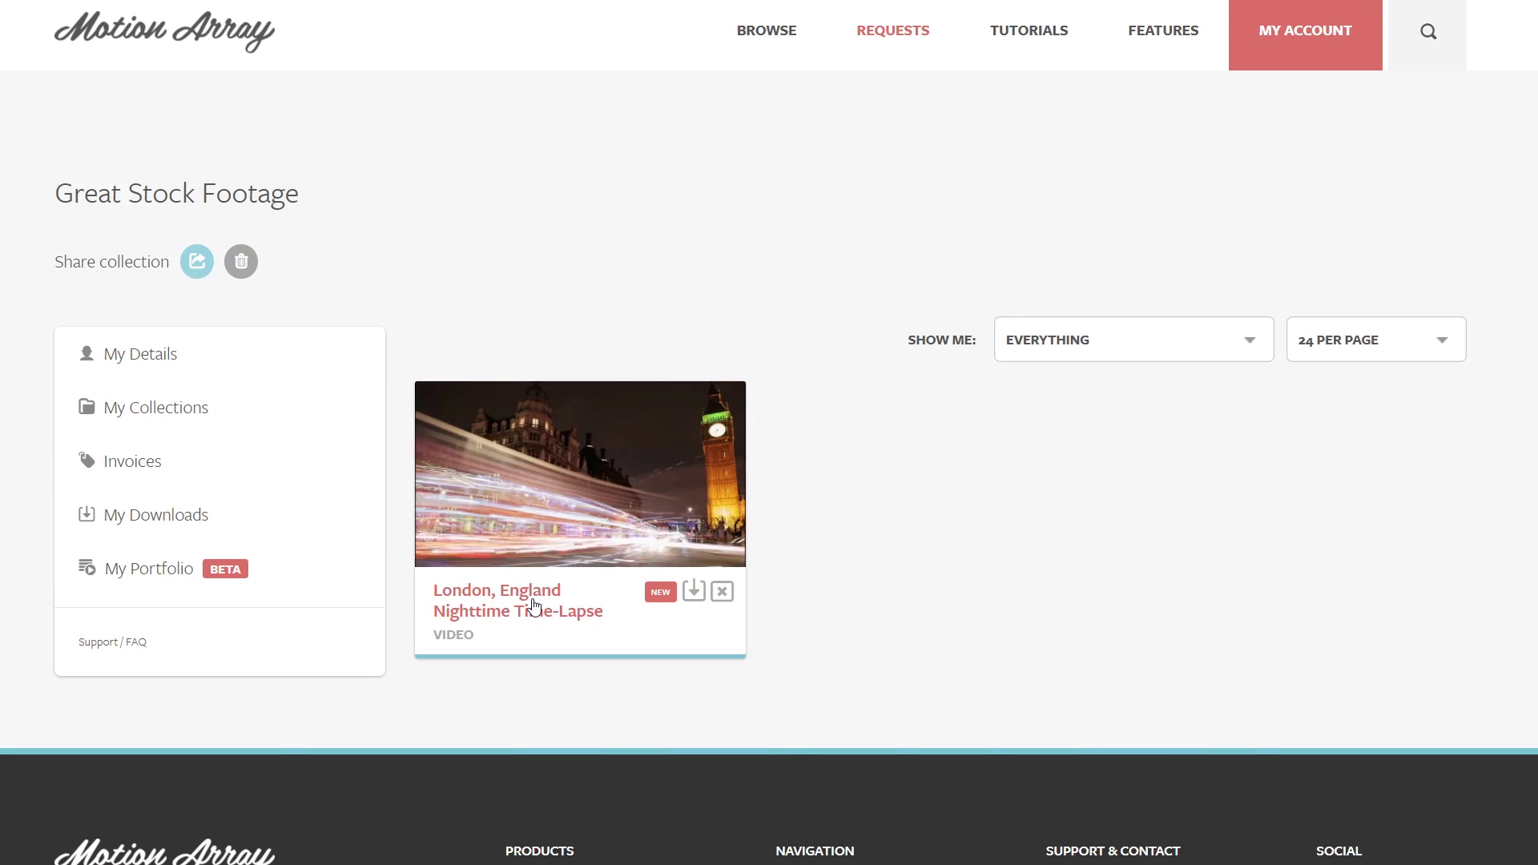
{"action": "left_click", "coordinate": [535, 606]}
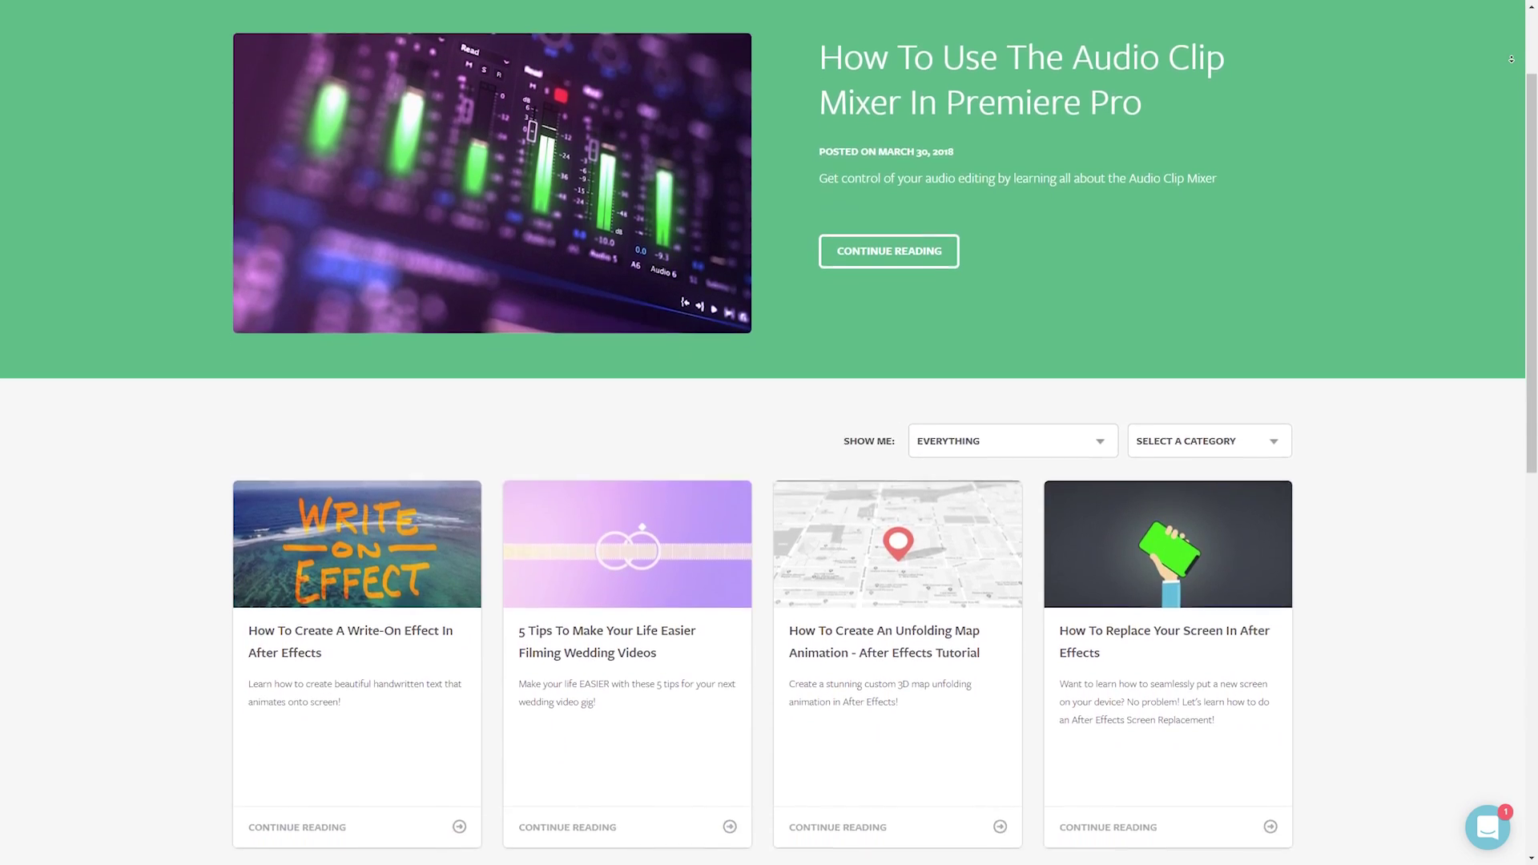
{"action": "scroll", "coordinate": [1510, 58], "scroll_direction": "down", "scroll_amount": 3}
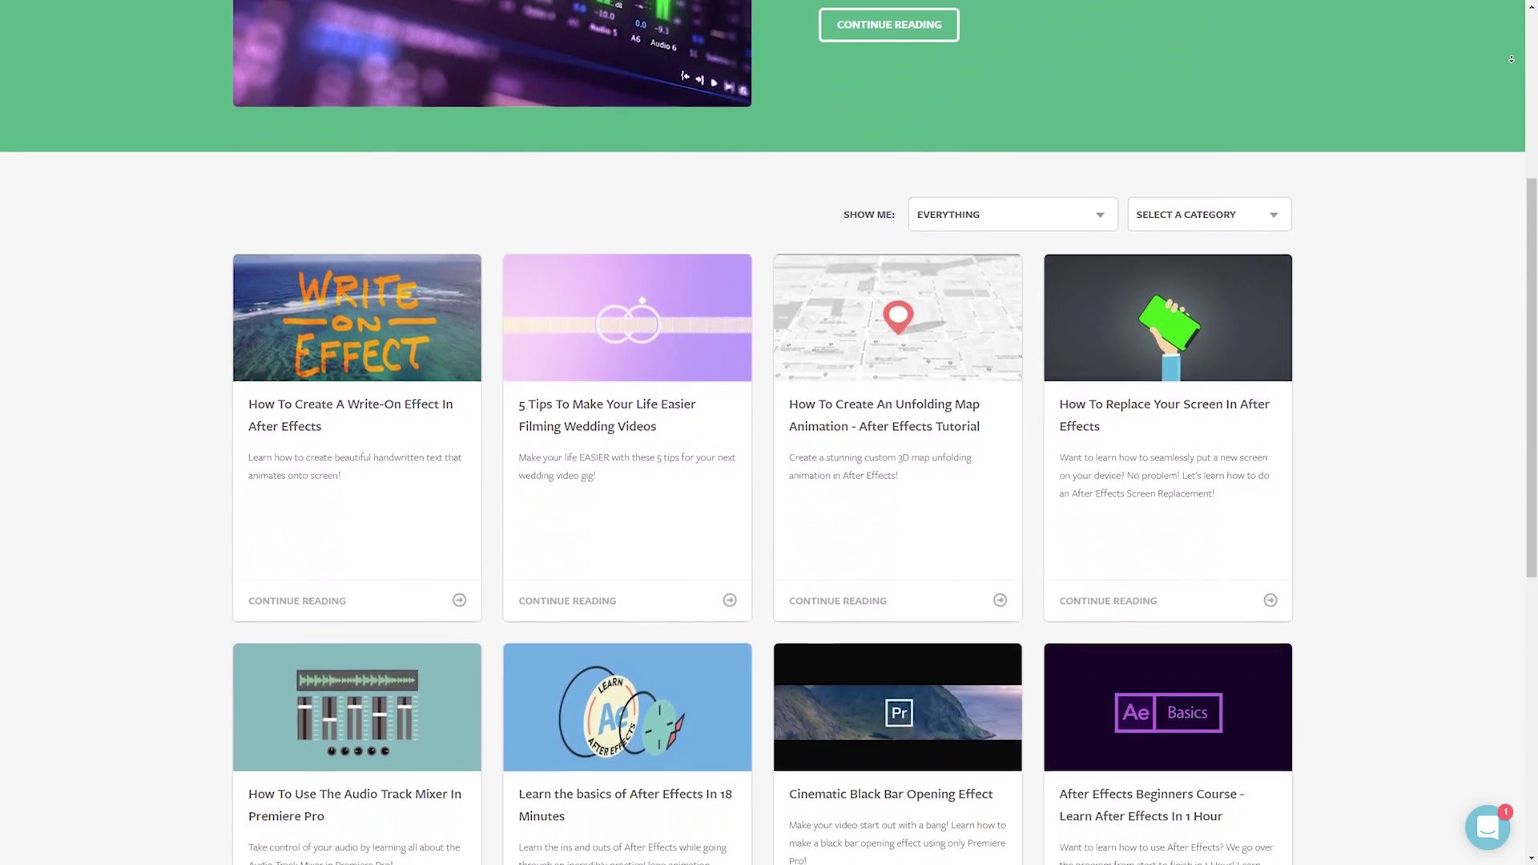